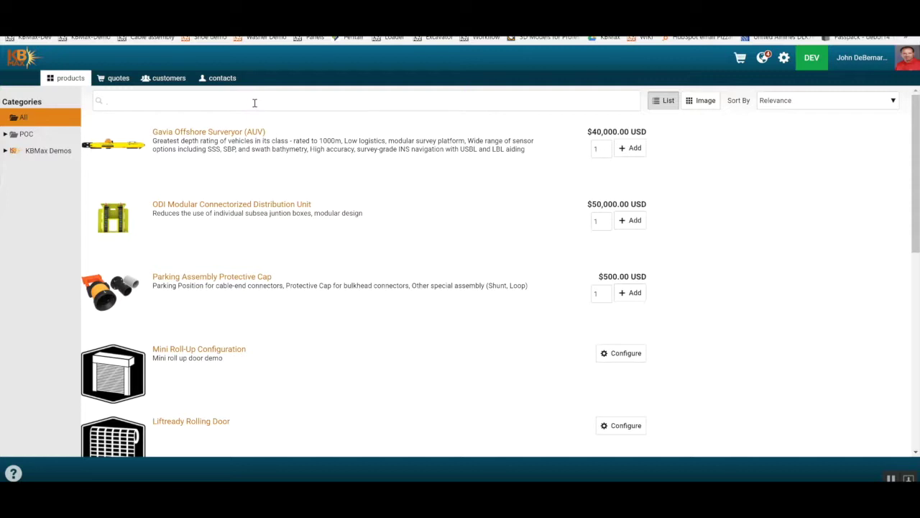
# - Search the Products catalogue for the demo and open the completed 'DONE' demo product
pyautogui.write('john')
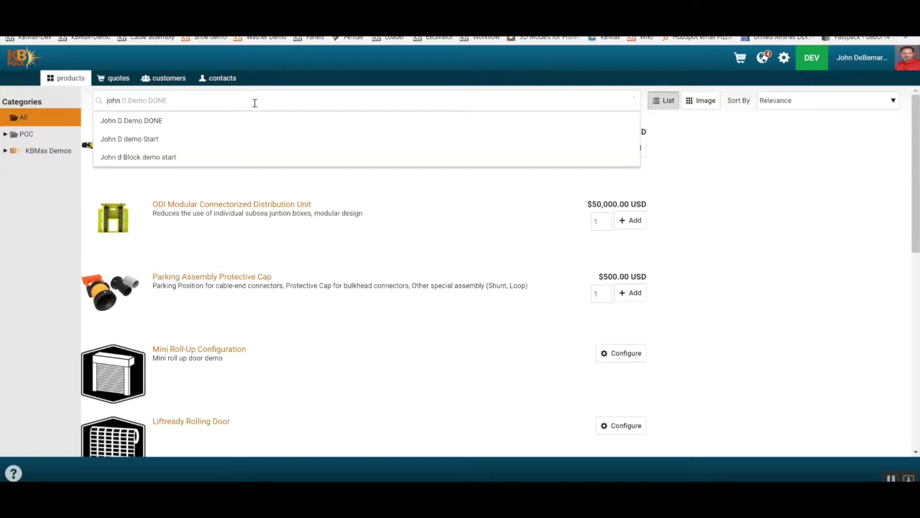
pyautogui.click(203, 120)
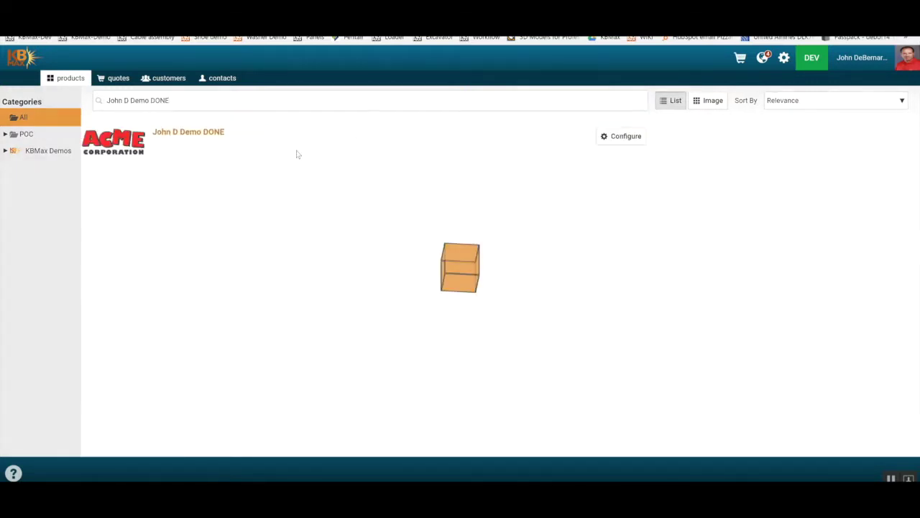
pyautogui.click(203, 136)
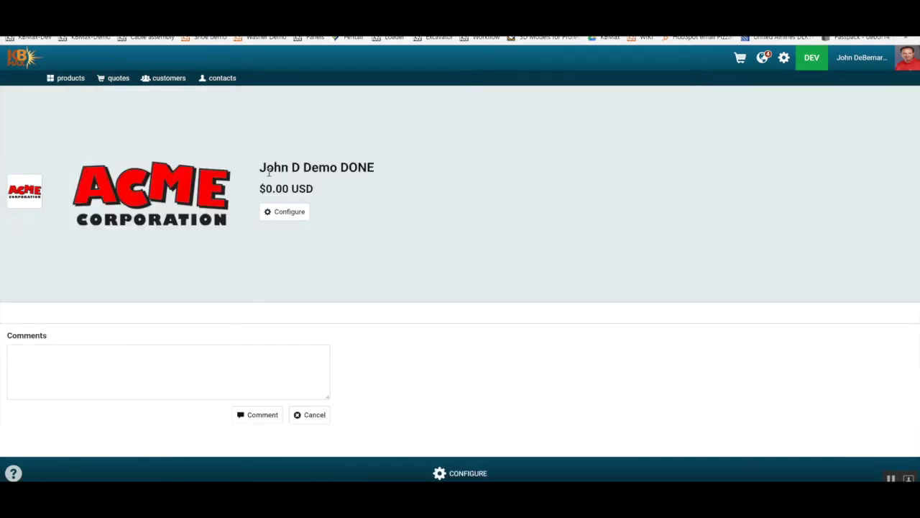
# - Open the ACME cube configurator, spin the cube, and set Depth to 1
pyautogui.click(267, 215)
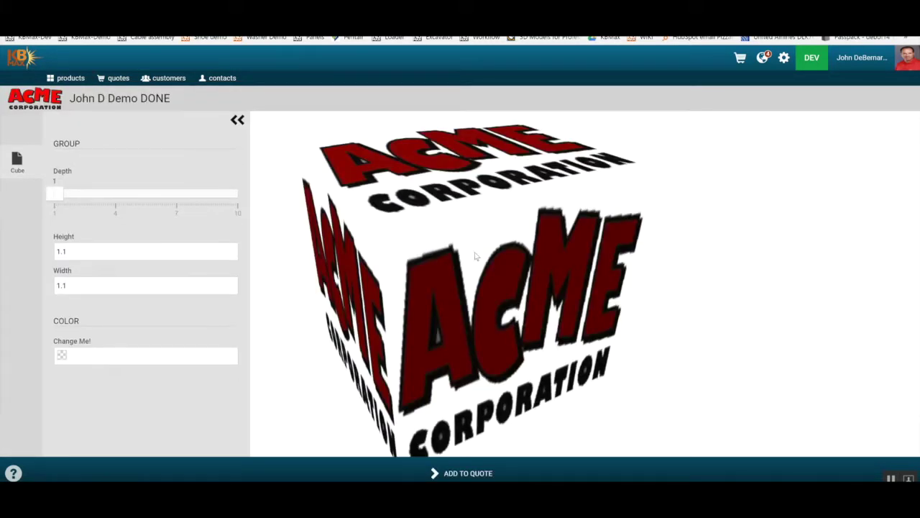
pyautogui.moveTo(447, 267); pyautogui.dragTo(473, 258)
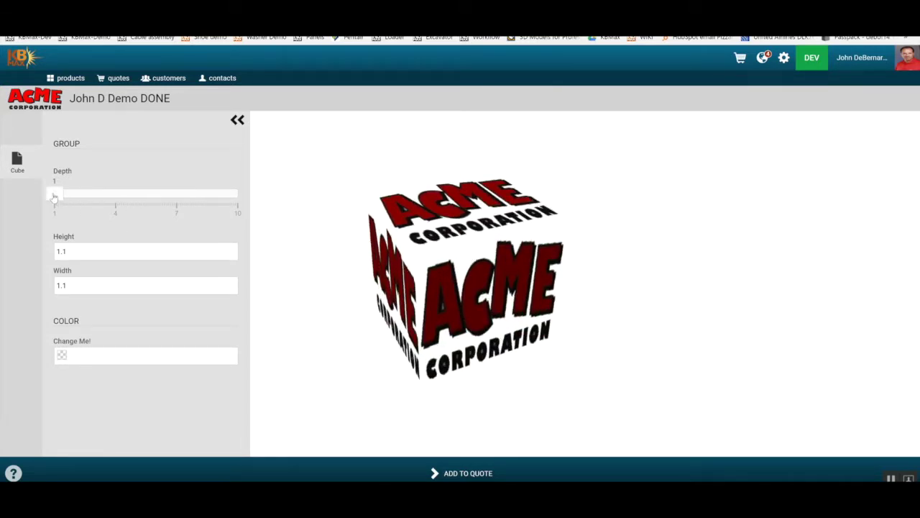
pyautogui.moveTo(54, 197); pyautogui.dragTo(68, 197)
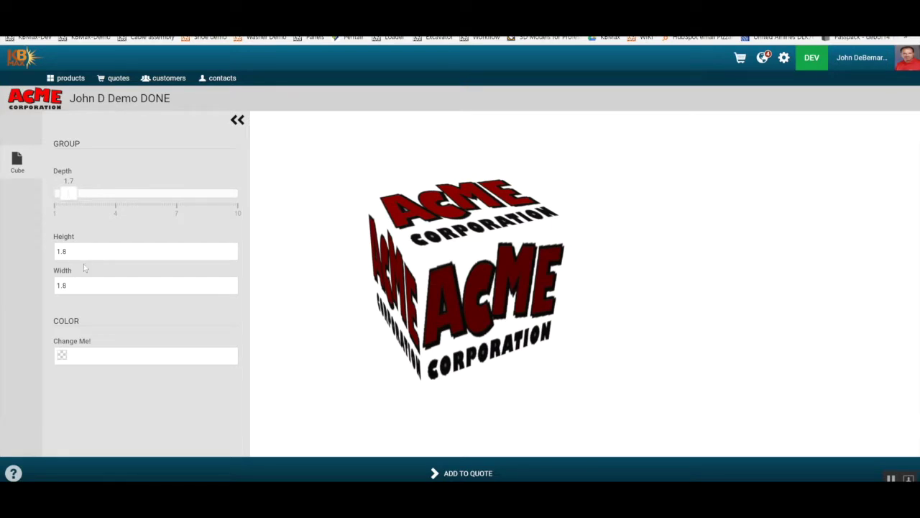
pyautogui.moveTo(69, 193)
pyautogui.mouseDown()
pyautogui.moveTo(74, 199)
pyautogui.moveTo(54, 196)
pyautogui.mouseUp()
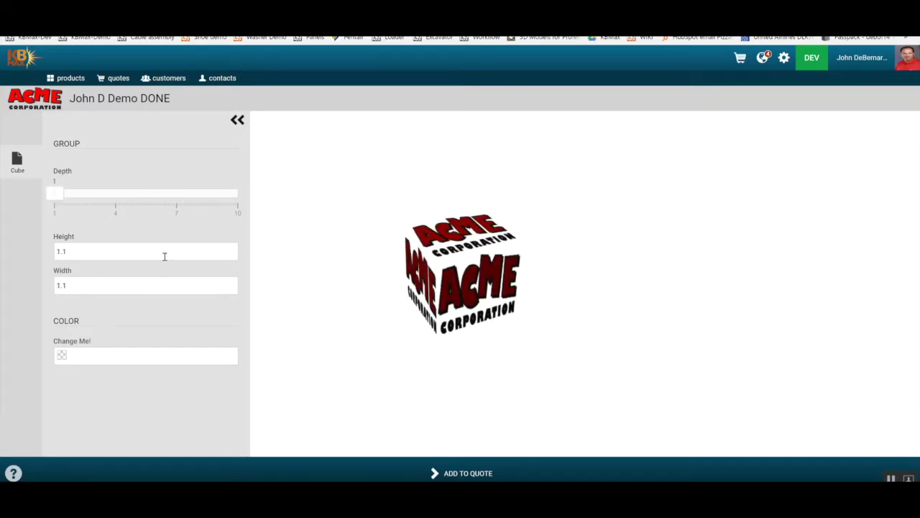
# - Set the Change Me! colour to red #cc3d3d, then go to the admin Configurators list
pyautogui.click(123, 356)
pyautogui.moveTo(123, 376)
pyautogui.mouseDown()
pyautogui.moveTo(78, 422)
pyautogui.moveTo(115, 410)
pyautogui.moveTo(125, 376)
pyautogui.moveTo(121, 405)
pyautogui.moveTo(125, 383)
pyautogui.moveTo(108, 376)
pyautogui.moveTo(113, 390)
pyautogui.moveTo(112, 381)
pyautogui.mouseUp()
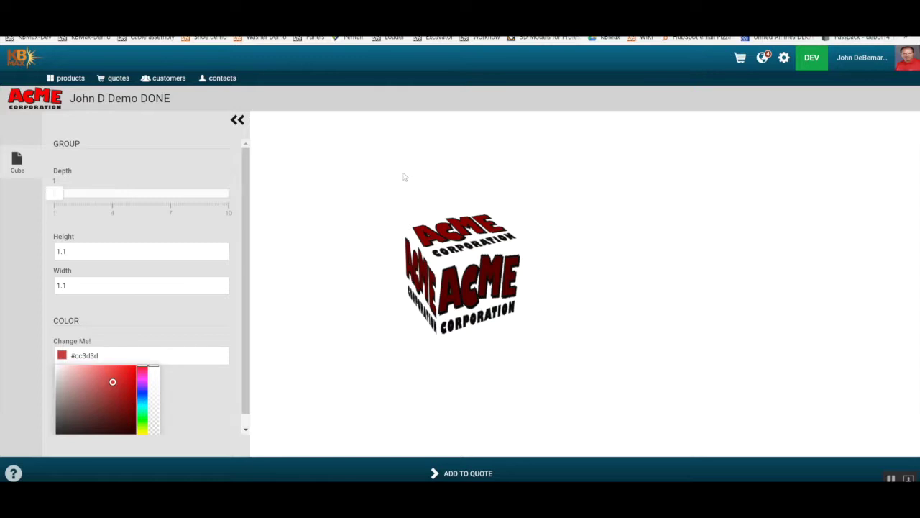
pyautogui.click(783, 58)
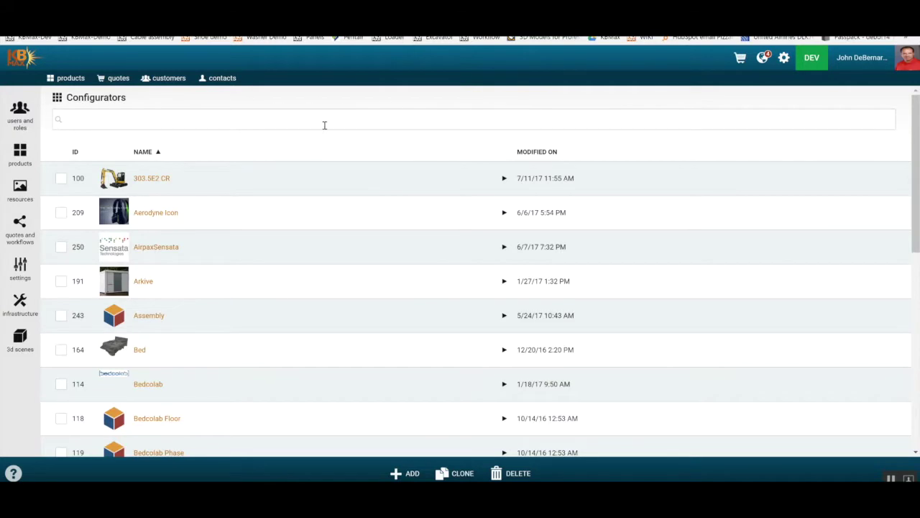
# - Find and open the demo start configurator in the editor
pyautogui.write('joh')
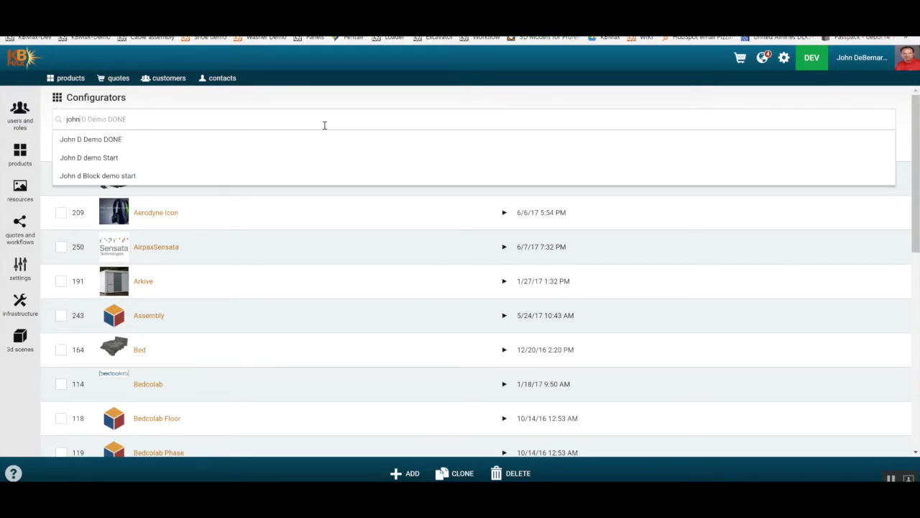
pyautogui.write('n')
pyautogui.click(181, 157)
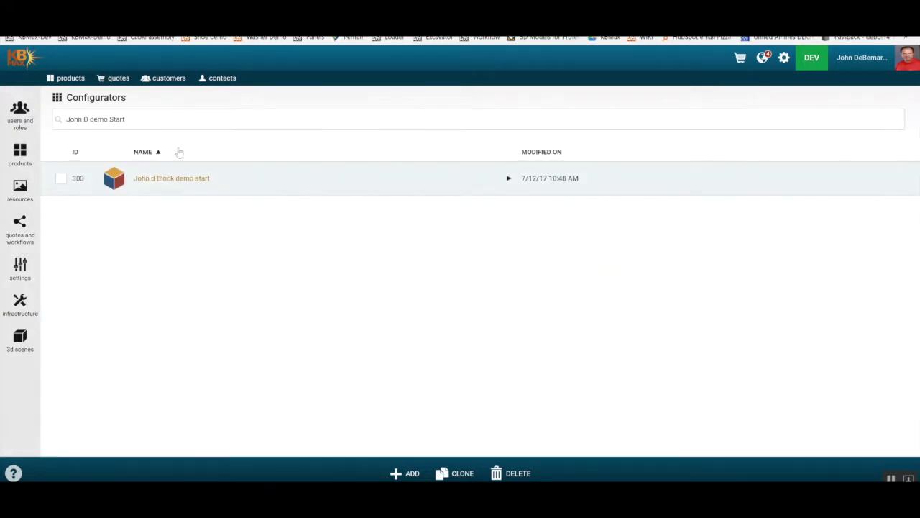
pyautogui.click(194, 178)
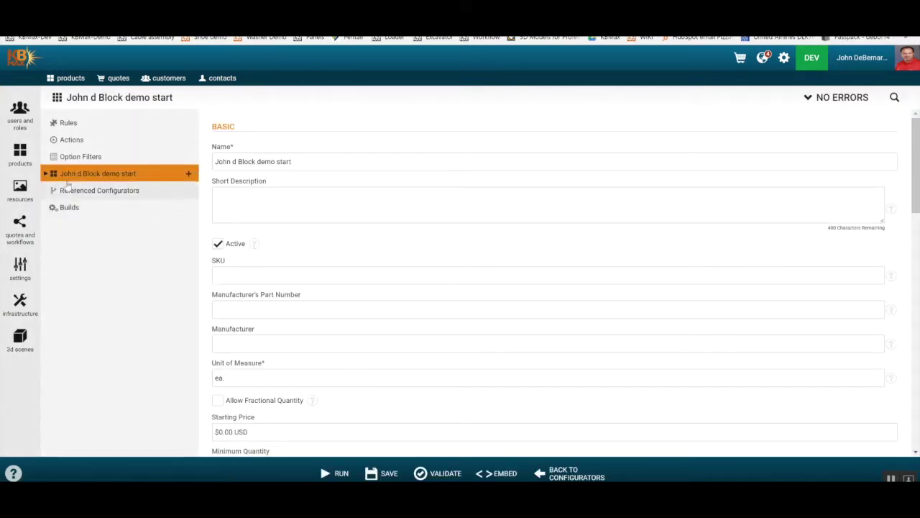
# - Expand the configurator tree down through Page and Group to Field
pyautogui.click(46, 173)
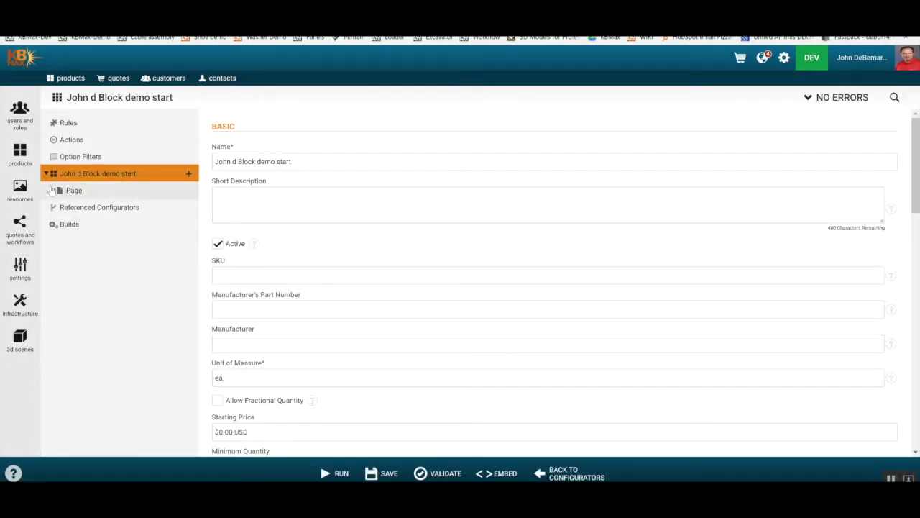
pyautogui.click(53, 189)
pyautogui.click(58, 207)
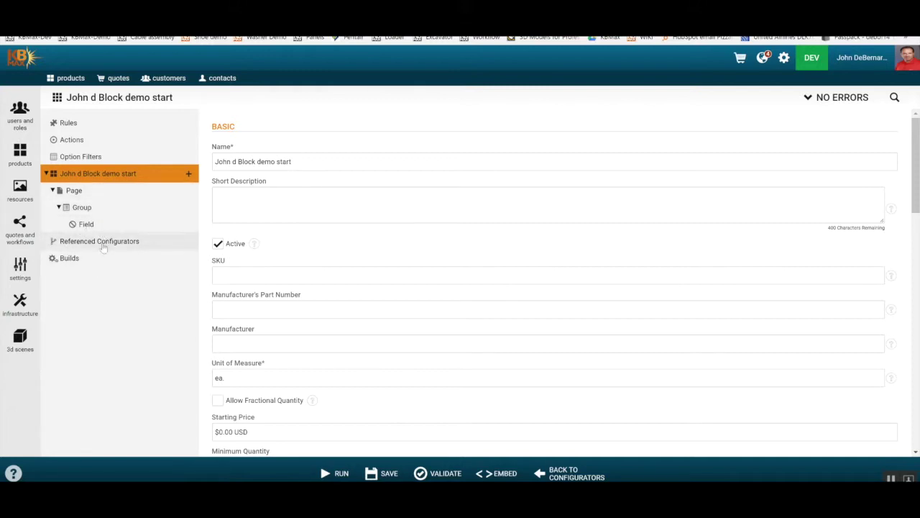
# - Rename the Page to 'Cube'
pyautogui.click(75, 191)
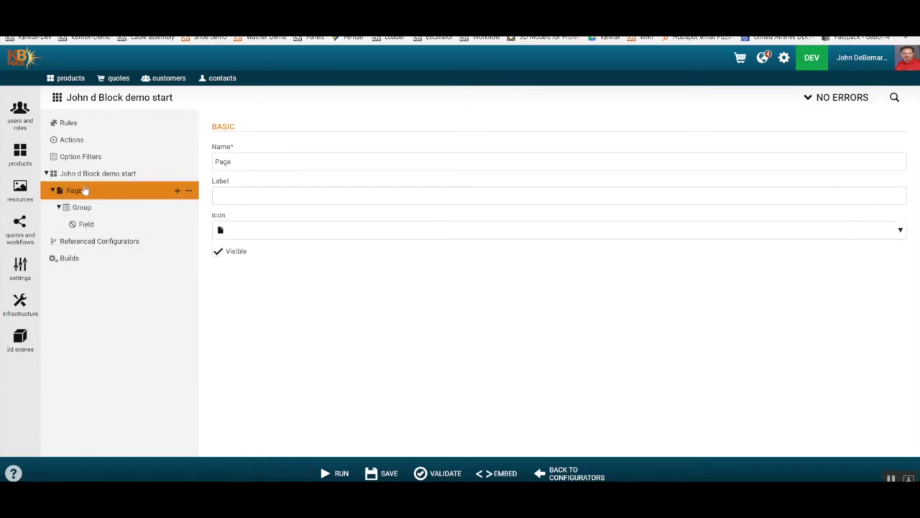
pyautogui.doubleClick(206, 161)
pyautogui.write('Cube')
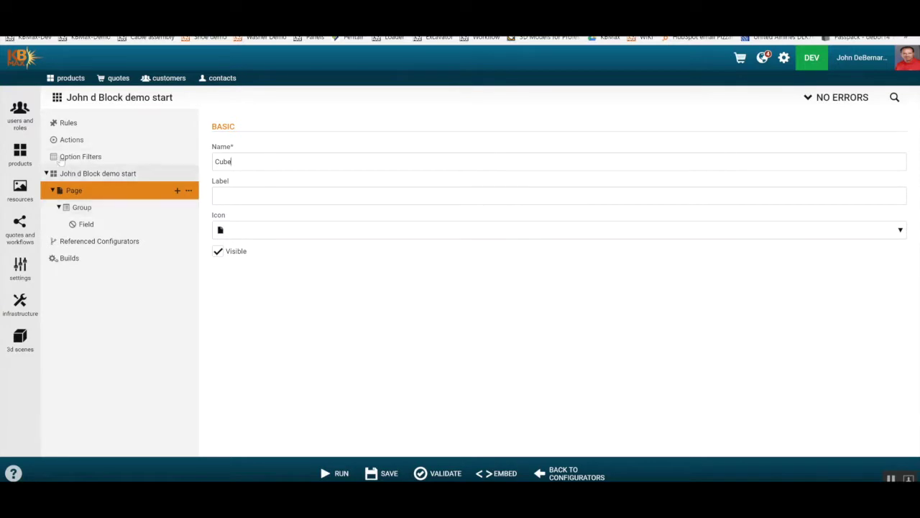
pyautogui.click(105, 208)
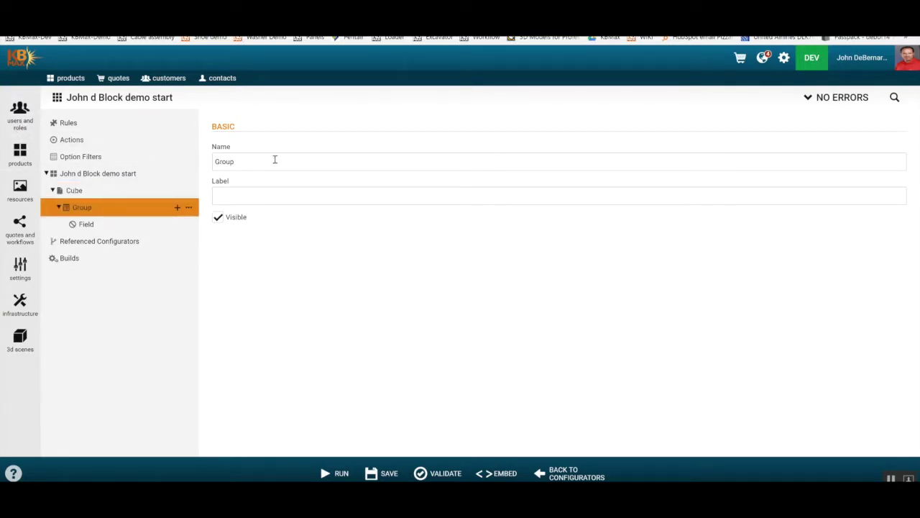
# - Rename the Group to 'Size'
pyautogui.moveTo(260, 159); pyautogui.dragTo(211, 167)
pyautogui.write('Size')
pyautogui.click(246, 197)
# - Rename the Field to 'Depth', a Number with a Numberbox control
pyautogui.click(127, 225)
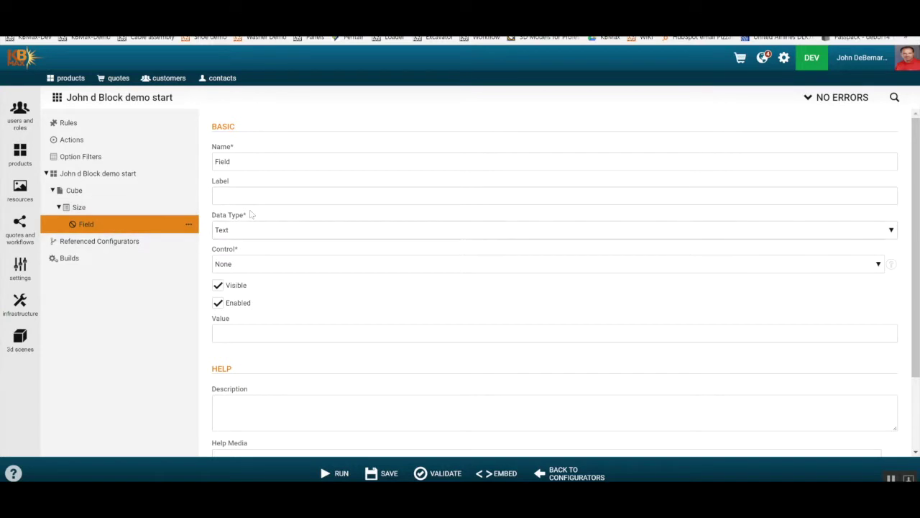
pyautogui.moveTo(250, 160); pyautogui.dragTo(200, 160)
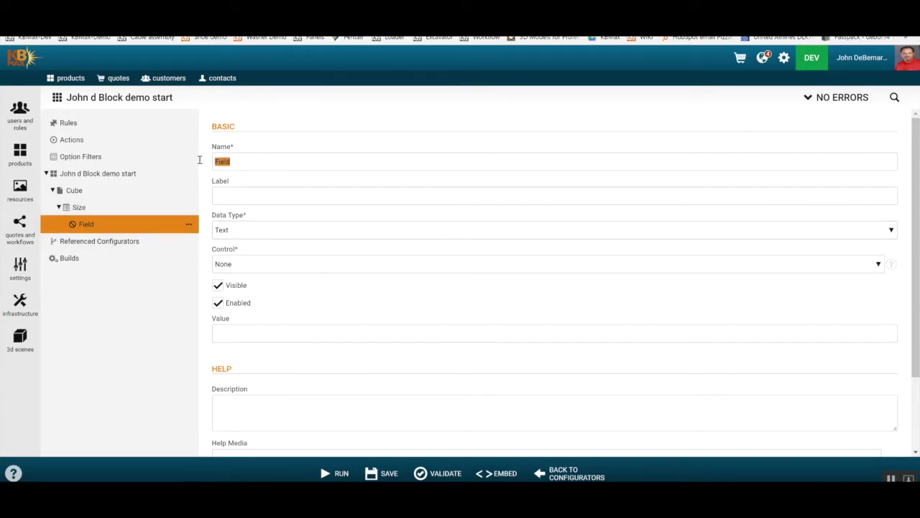
pyautogui.write('Depth')
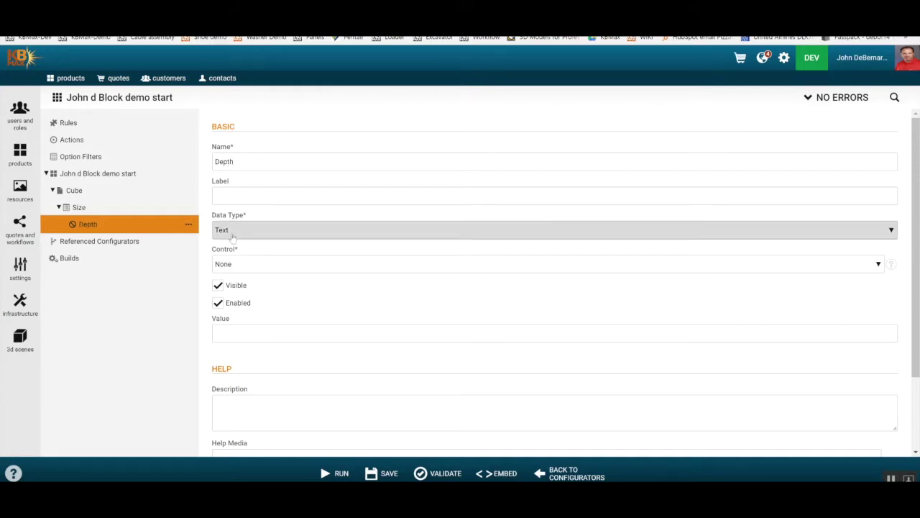
pyautogui.click(243, 230)
pyautogui.click(251, 268)
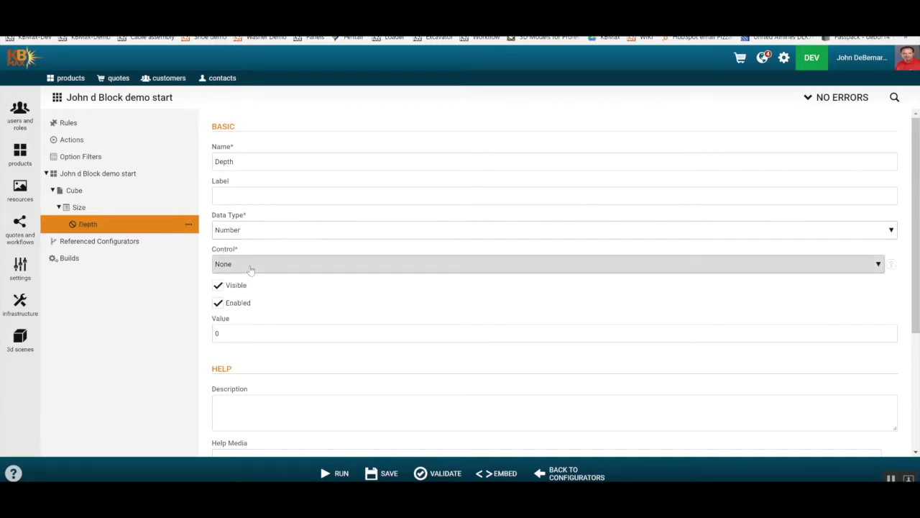
pyautogui.click(251, 265)
pyautogui.click(260, 302)
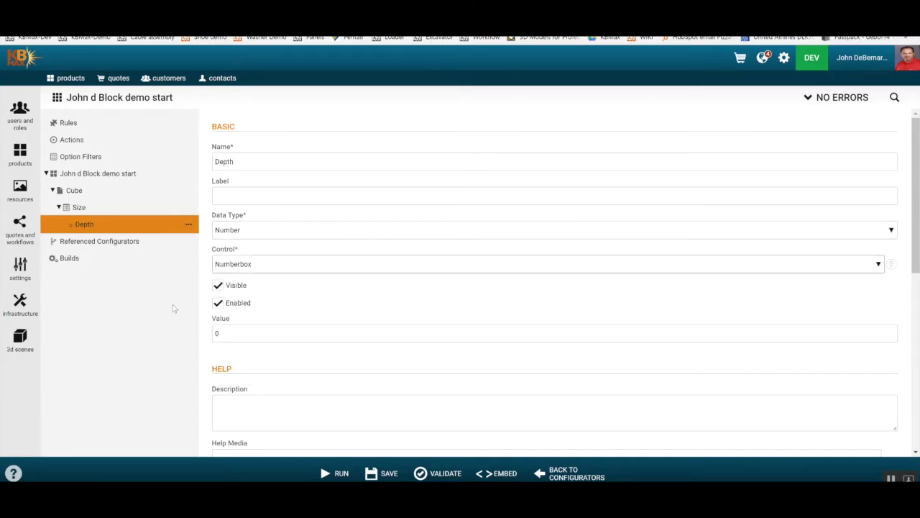
# - Constrain Depth to values between Min 1 and Max 10
pyautogui.scroll(-3, 372, 335)
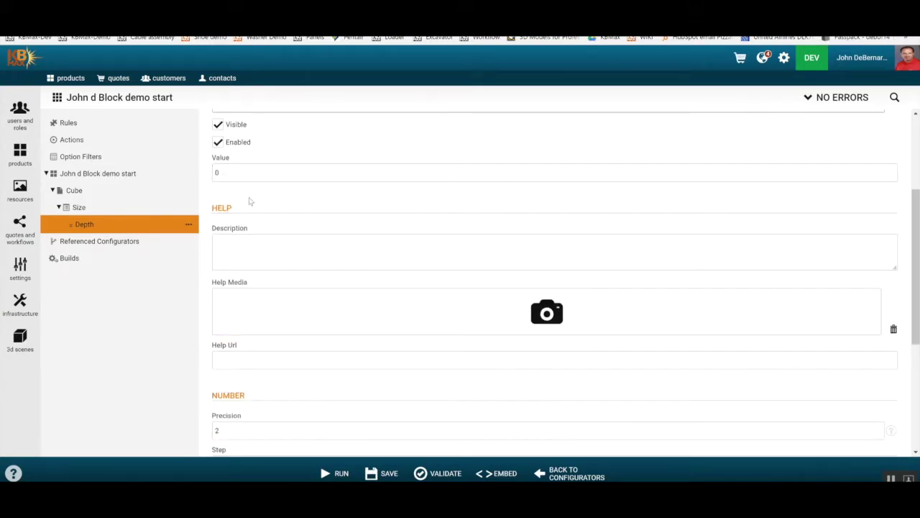
pyautogui.scroll(-2, 302, 216)
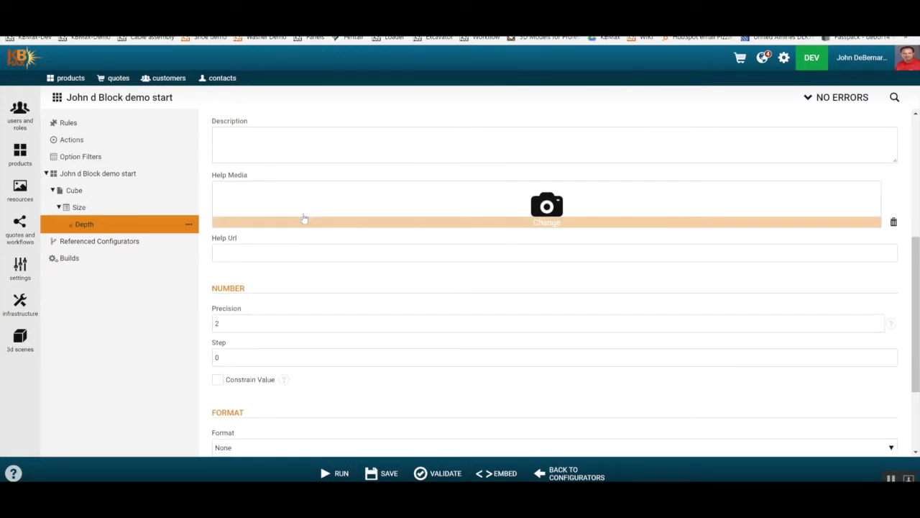
pyautogui.scroll(-1, 303, 217)
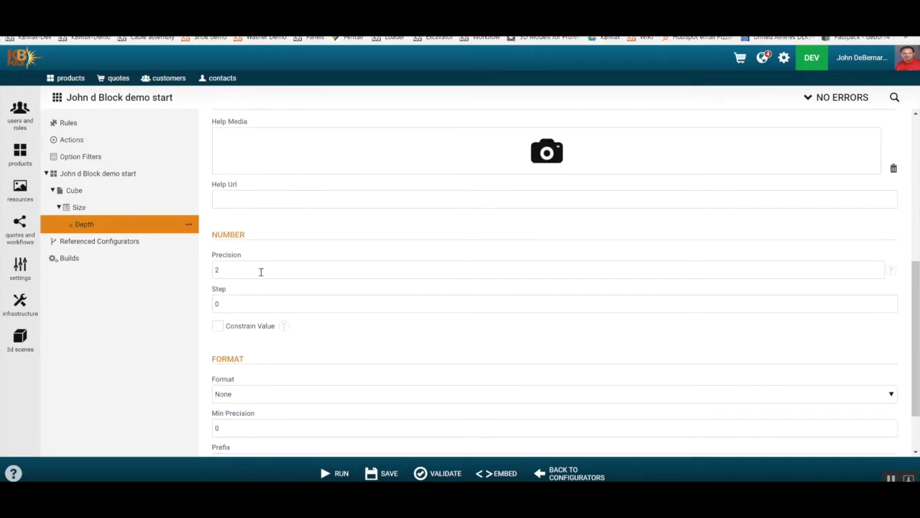
pyautogui.click(235, 328)
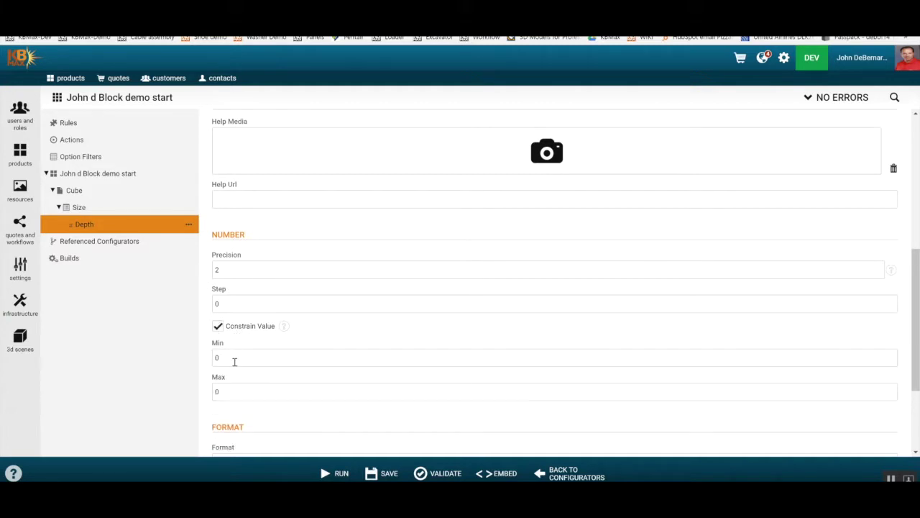
pyautogui.write('1')
pyautogui.click(235, 394)
pyautogui.click(256, 357)
pyautogui.click(165, 293)
pyautogui.click(188, 224)
# - Duplicate the Depth field twice, creating Depth1 and Depth11
pyautogui.click(203, 238)
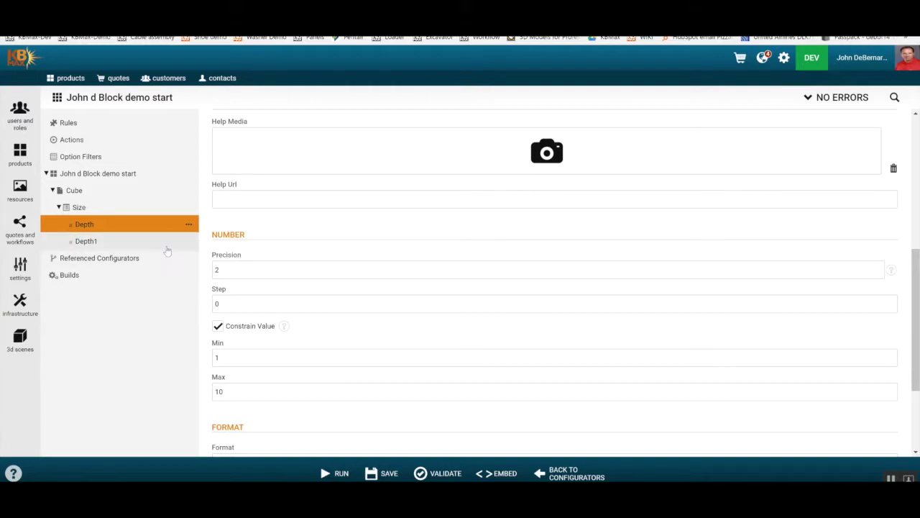
pyautogui.click(191, 245)
pyautogui.click(190, 244)
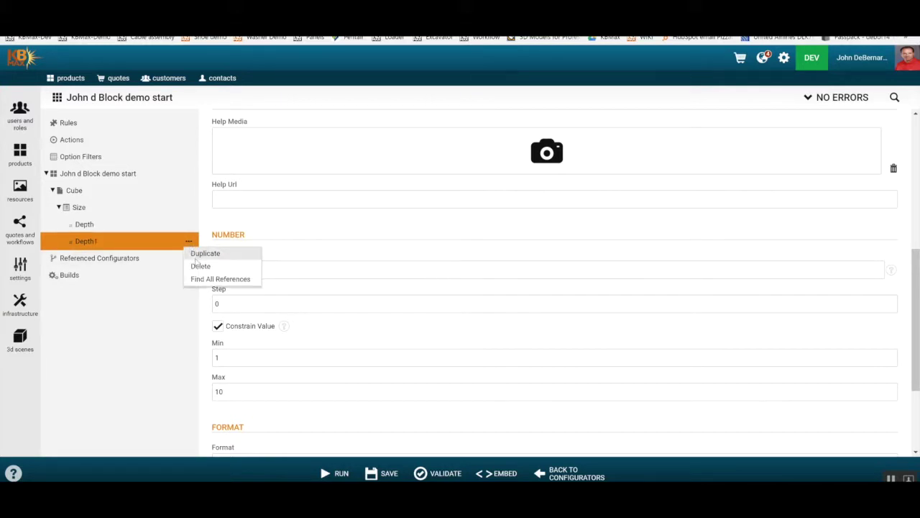
pyautogui.click(203, 254)
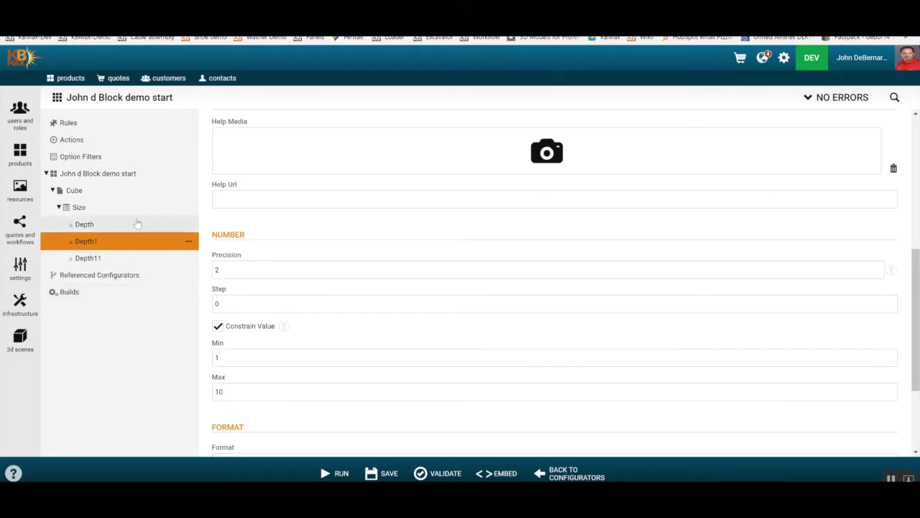
pyautogui.click(138, 226)
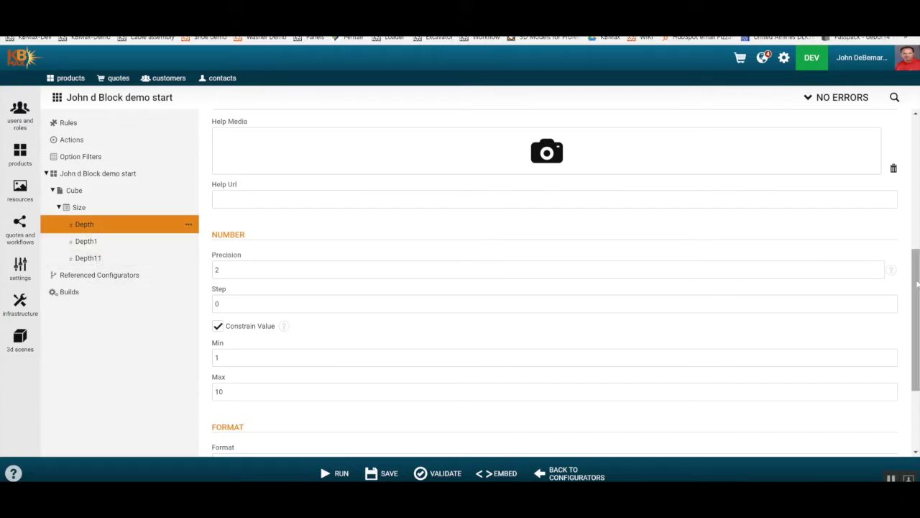
pyautogui.scroll(1, 916, 234)
pyautogui.scroll(5, 916, 233)
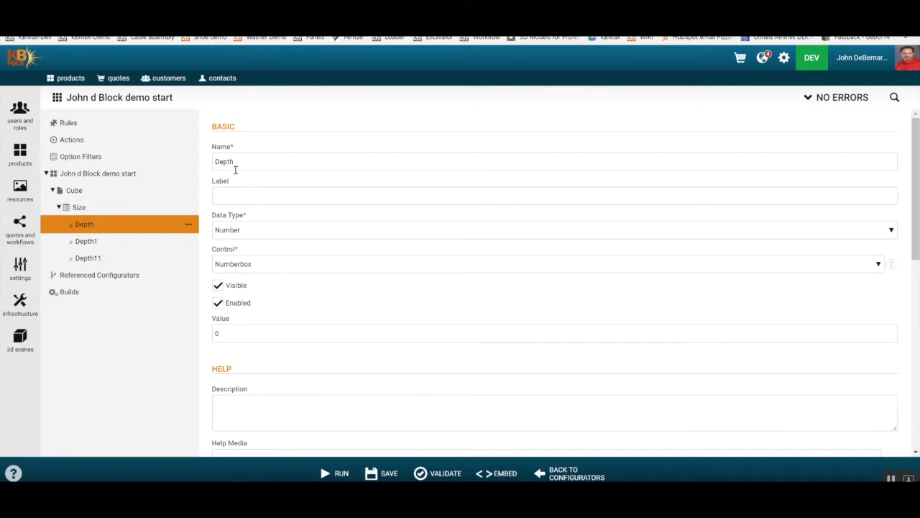
# - Rename Depth1 to 'Height', keeping Number as its data type
pyautogui.click(123, 243)
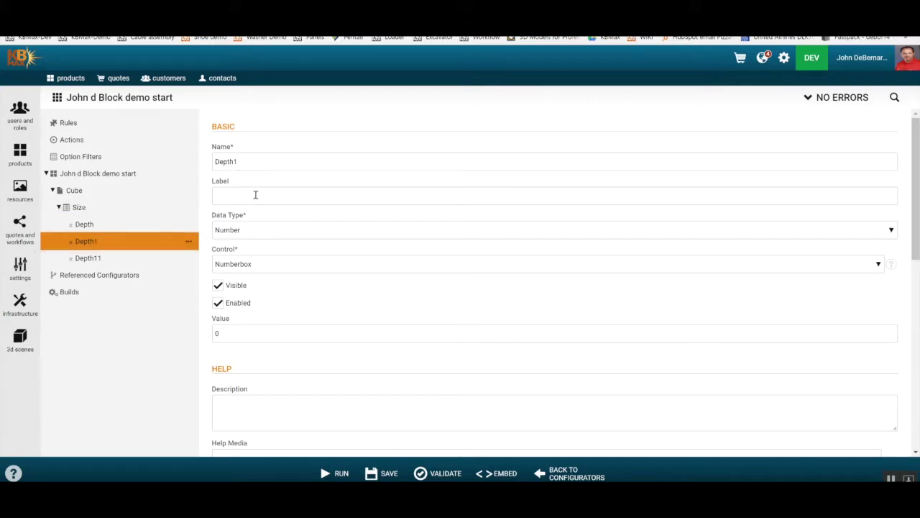
pyautogui.doubleClick(261, 162)
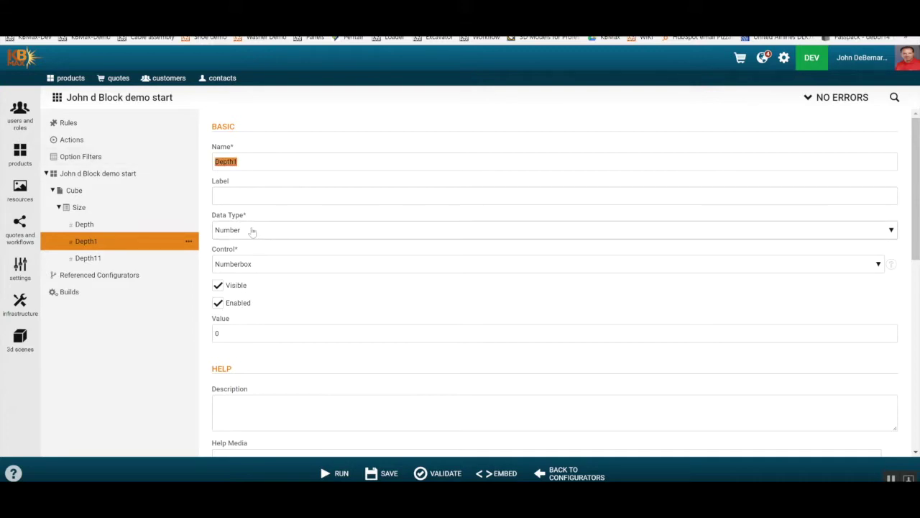
pyautogui.write('Height')
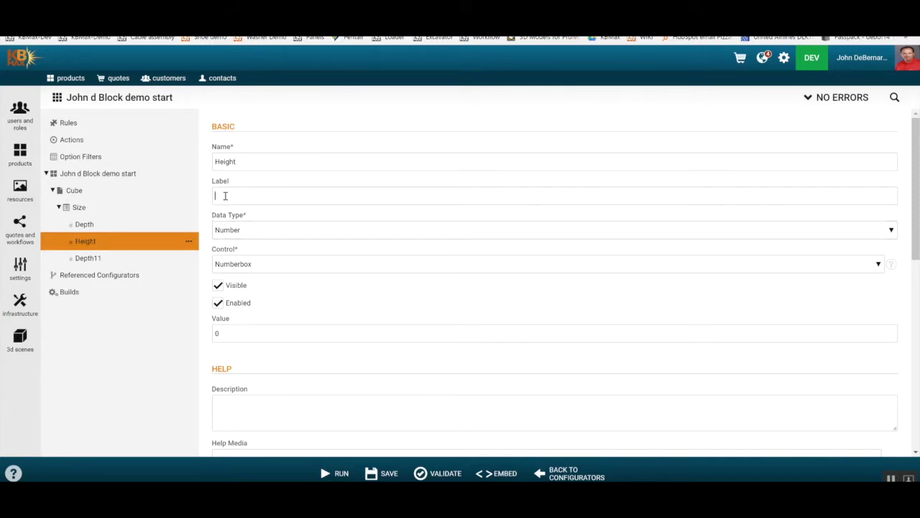
pyautogui.click(244, 230)
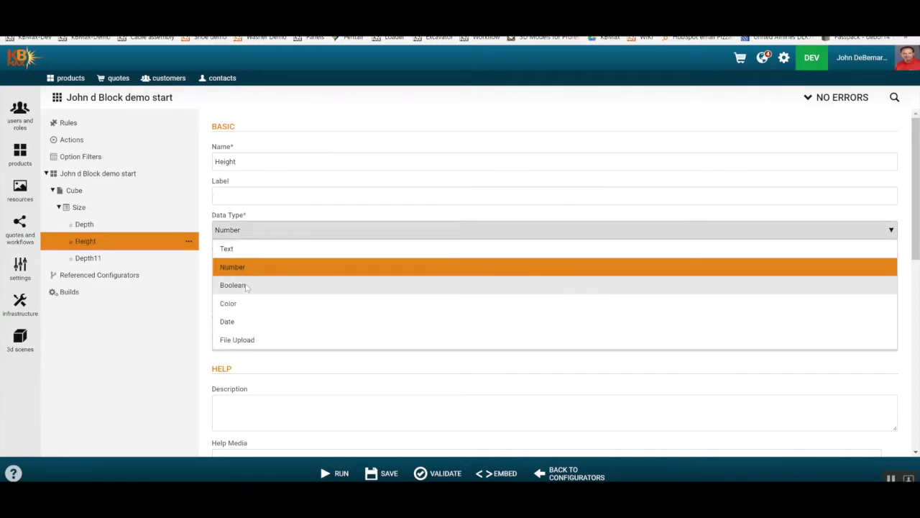
pyautogui.click(260, 266)
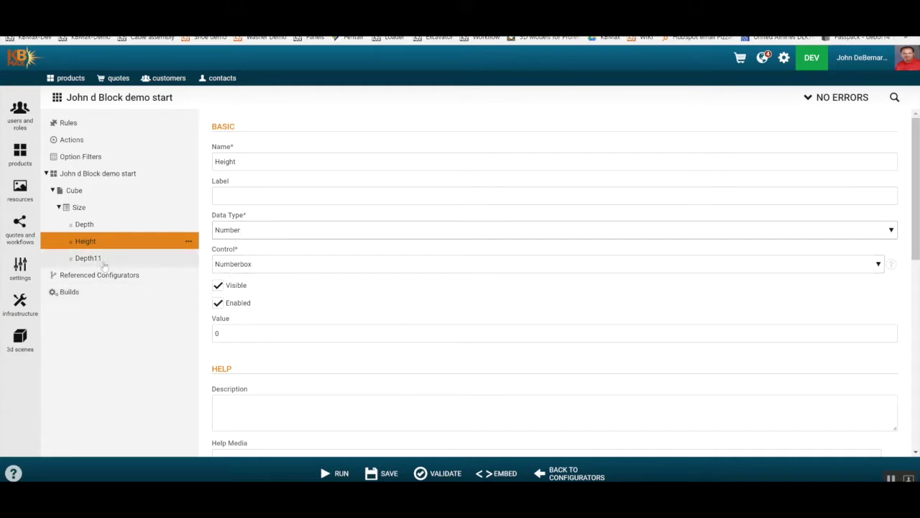
# - Rename Depth11 to 'Width'
pyautogui.click(179, 260)
pyautogui.doubleClick(271, 161)
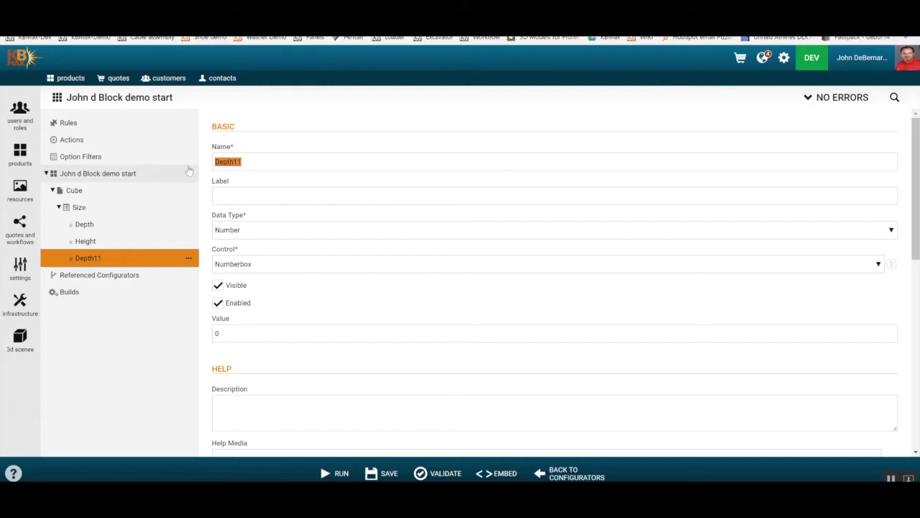
pyautogui.write('Width')
pyautogui.click(236, 190)
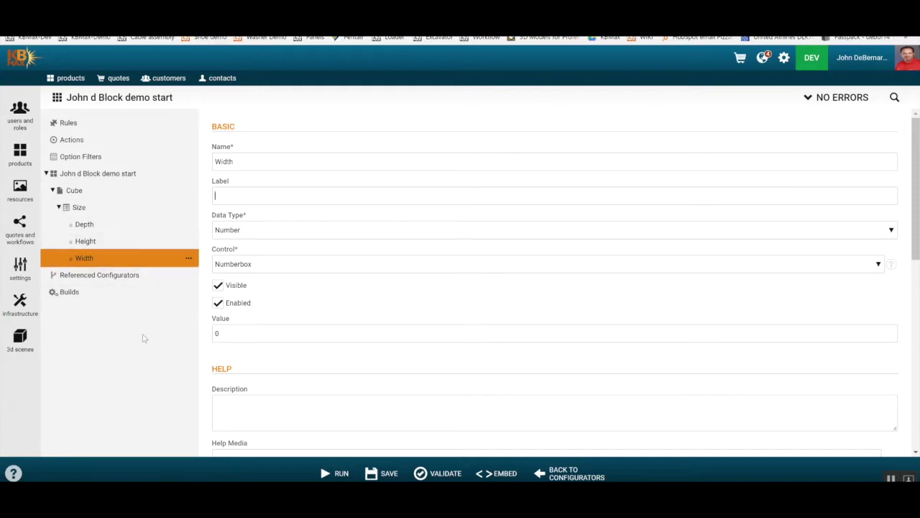
# - Add a field to the Size group, then delete that stray field
pyautogui.click(93, 209)
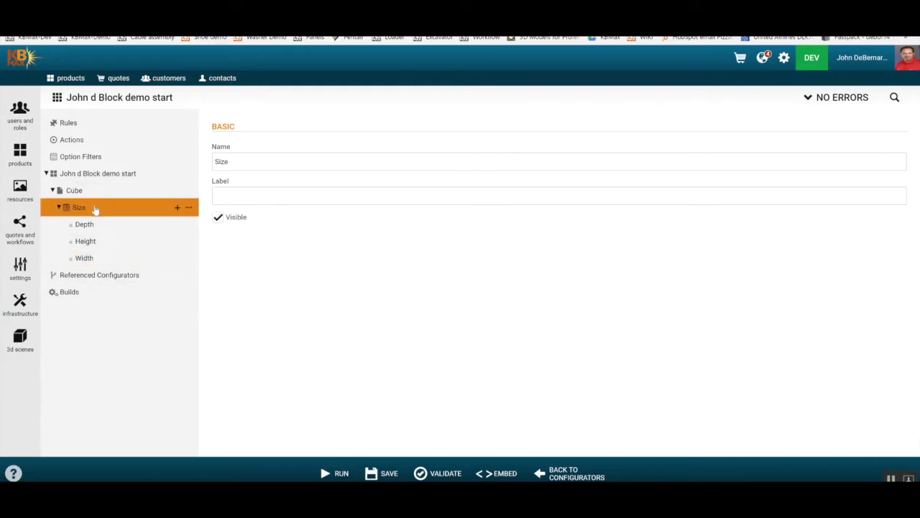
pyautogui.click(177, 208)
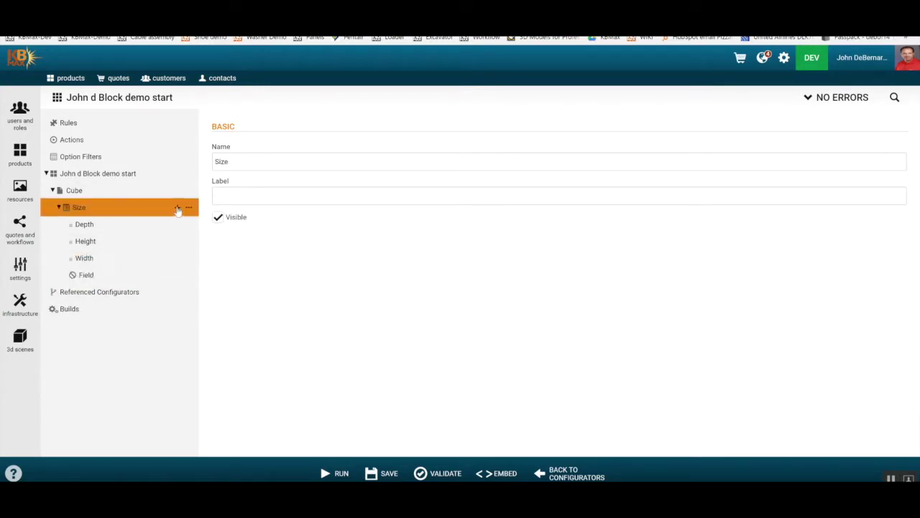
pyautogui.click(121, 277)
pyautogui.click(189, 275)
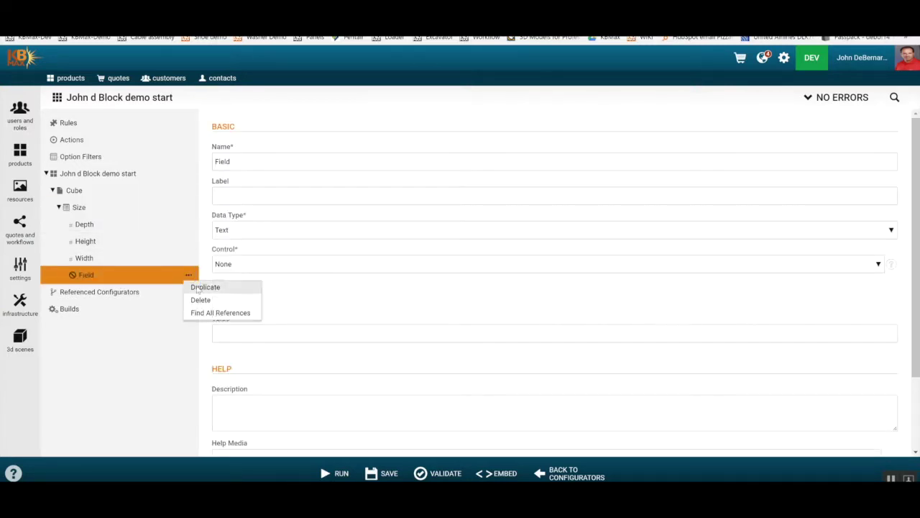
pyautogui.click(201, 300)
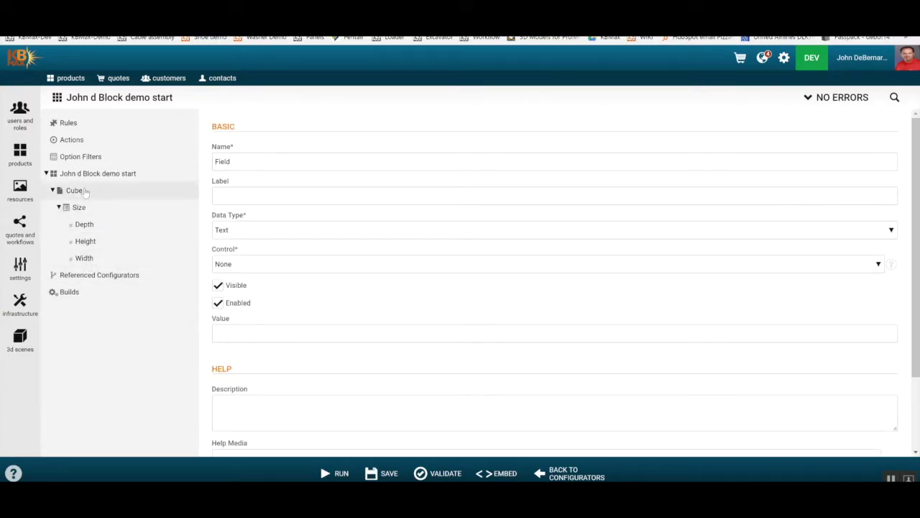
# - Add a second group to the Cube page and name it 'Color'
pyautogui.click(90, 191)
pyautogui.click(177, 191)
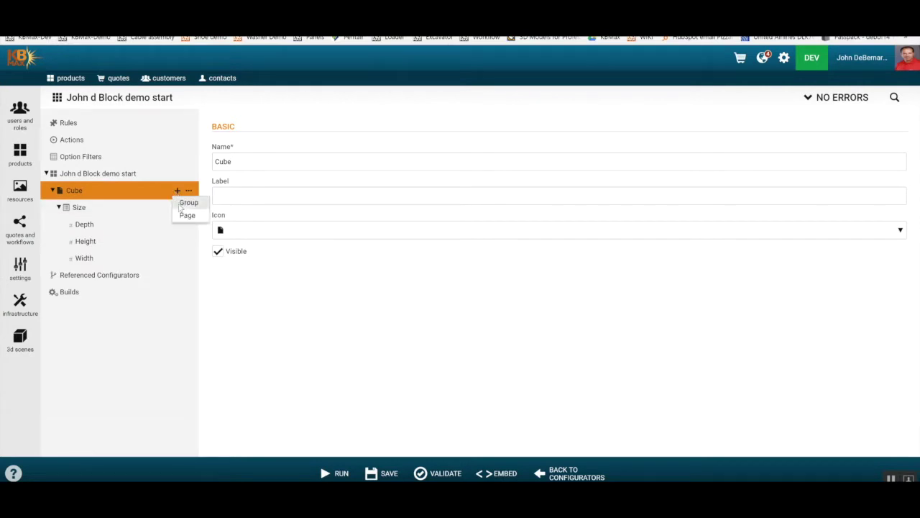
pyautogui.click(187, 202)
pyautogui.click(78, 276)
pyautogui.moveTo(234, 161); pyautogui.dragTo(166, 165)
pyautogui.write('Color')
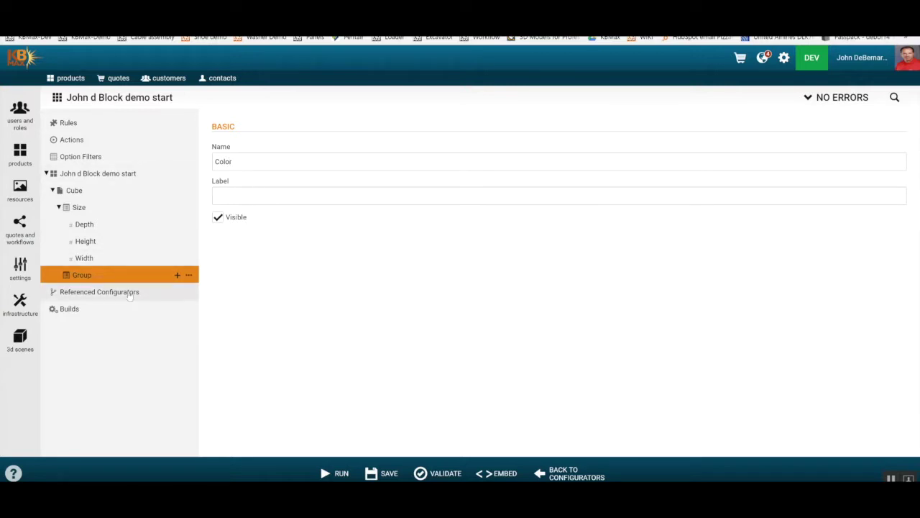
# - Add a 'Change Me!' field to Color with Color data type and Color Picker control
pyautogui.click(178, 275)
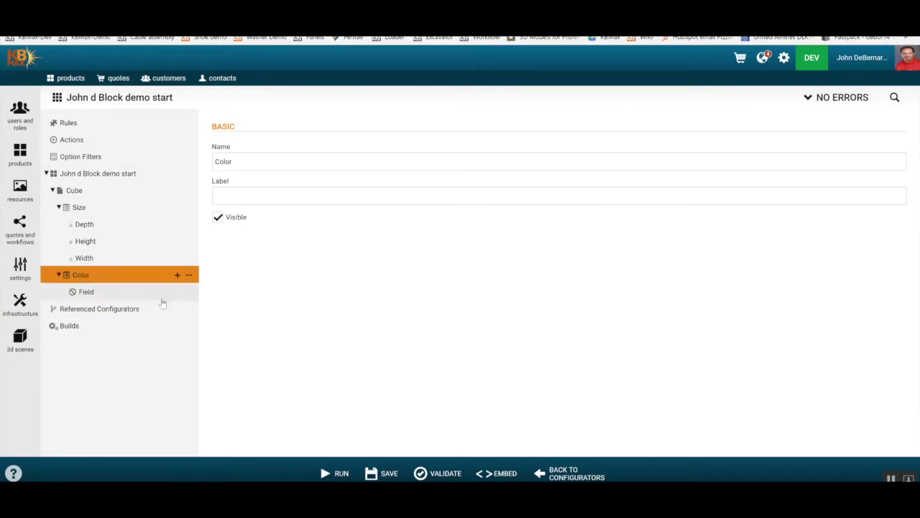
pyautogui.click(161, 295)
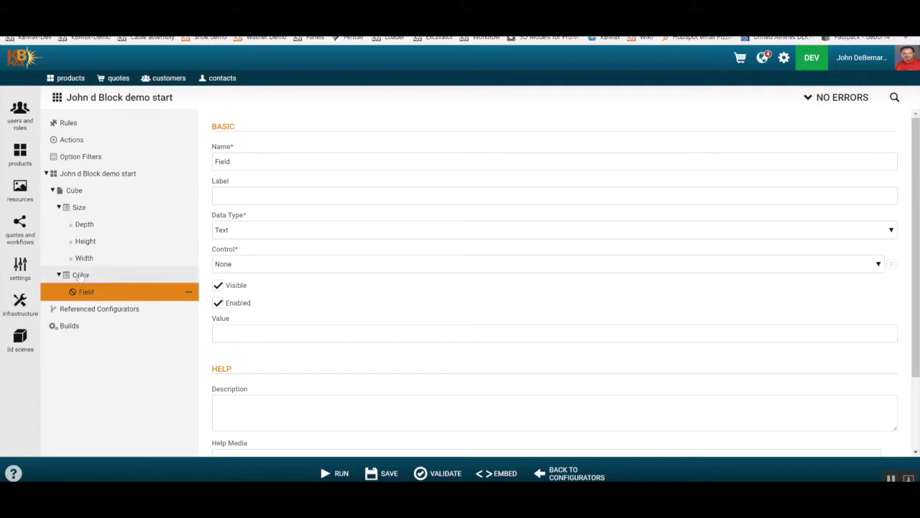
pyautogui.moveTo(252, 163); pyautogui.dragTo(196, 173)
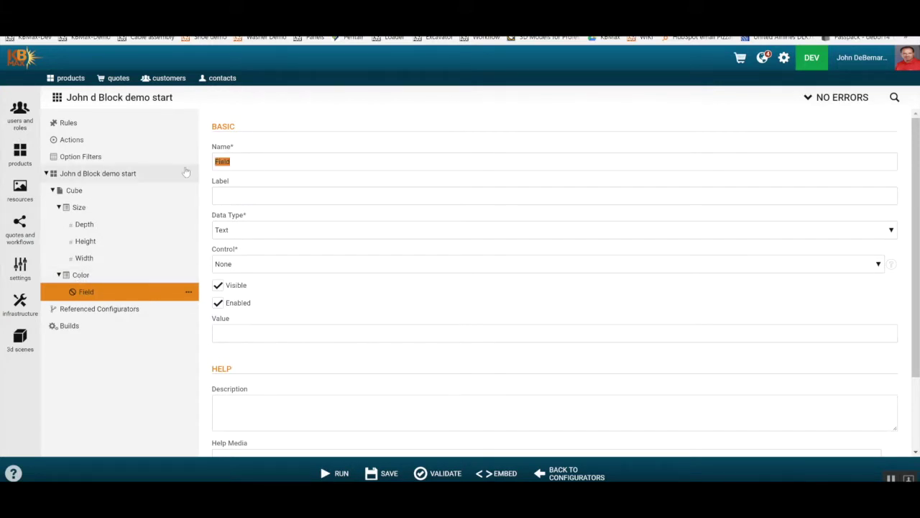
pyautogui.write('Change Me!')
pyautogui.click(239, 234)
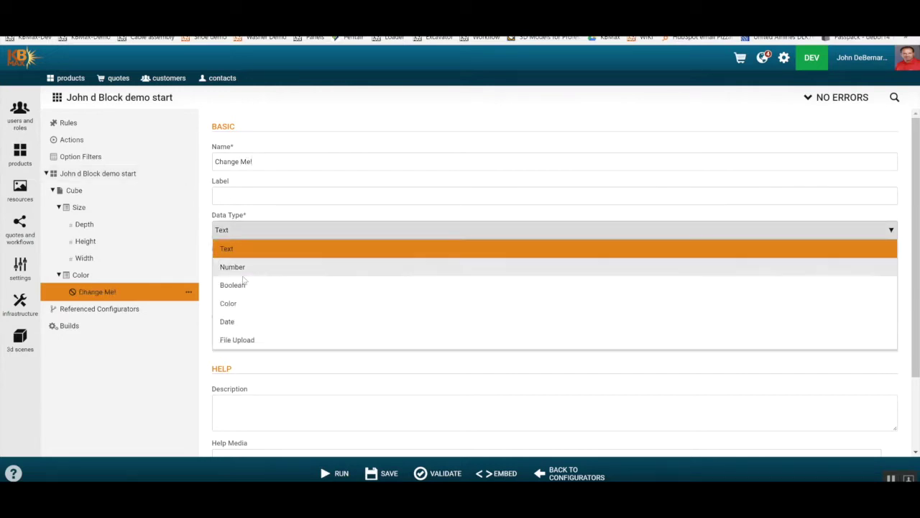
pyautogui.click(233, 302)
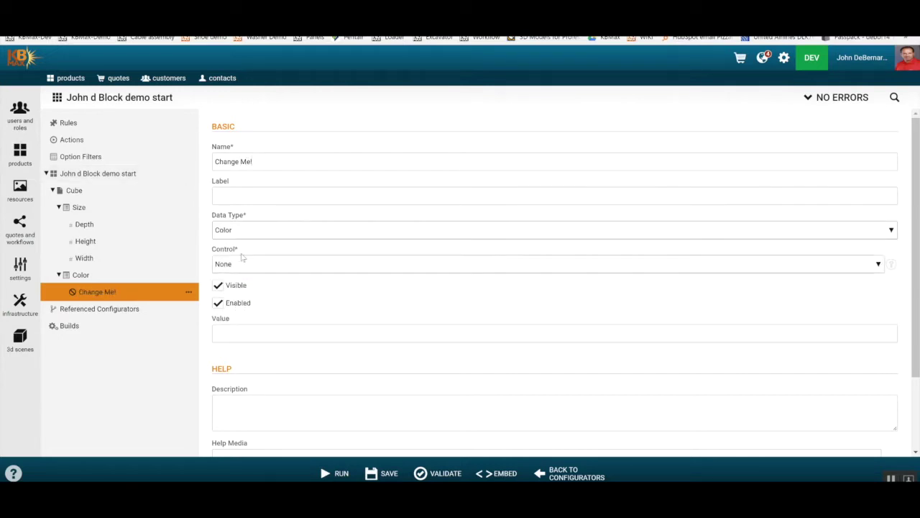
pyautogui.click(240, 264)
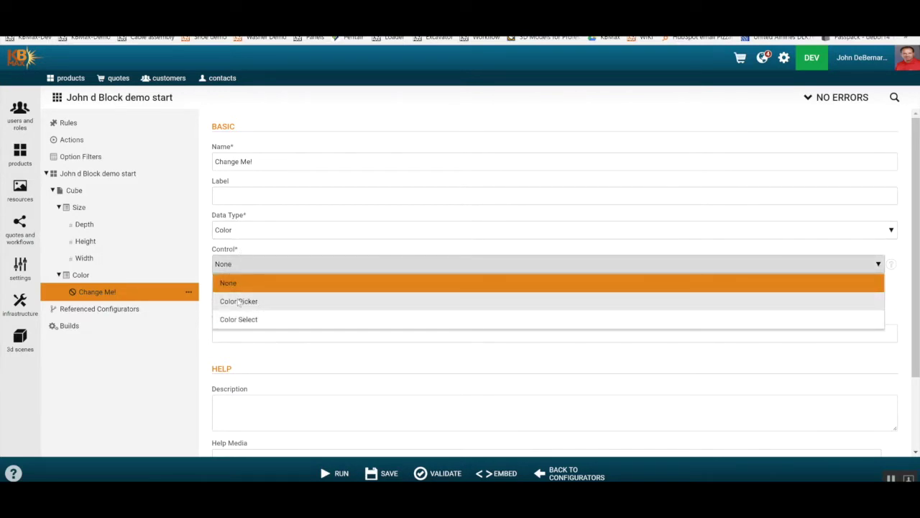
pyautogui.click(244, 302)
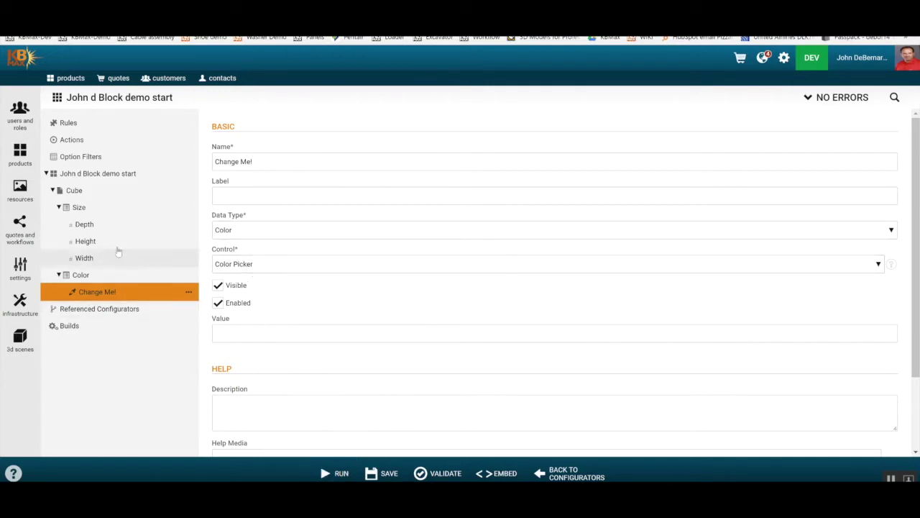
# - Add the acme-corp.png logo to the configurator's media
pyautogui.click(173, 173)
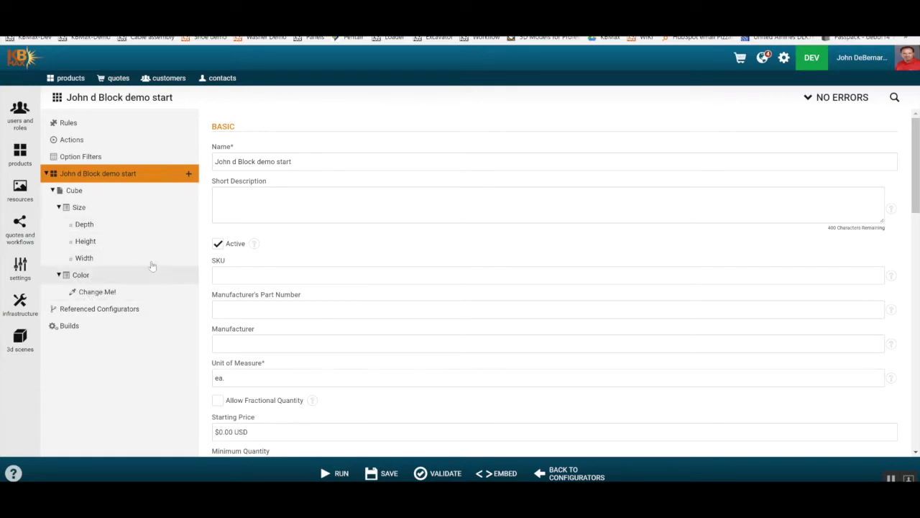
pyautogui.moveTo(915, 196); pyautogui.dragTo(916, 403)
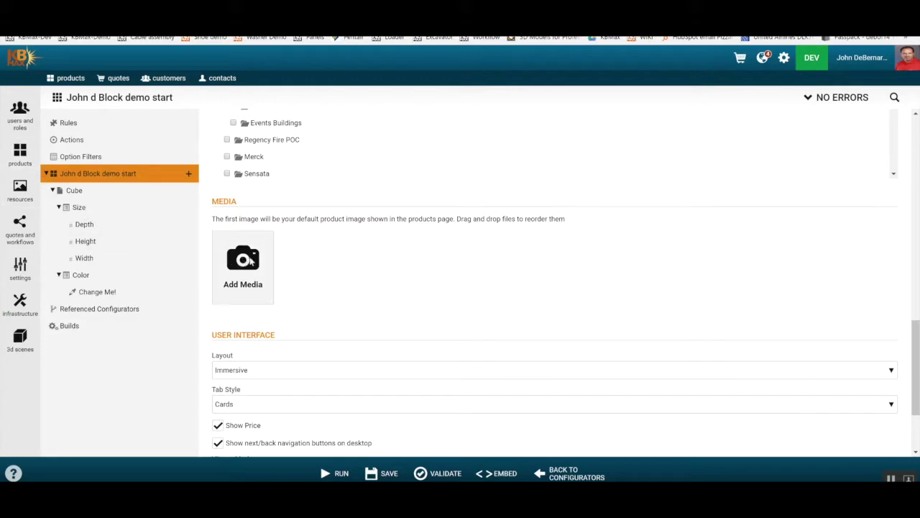
pyautogui.click(248, 267)
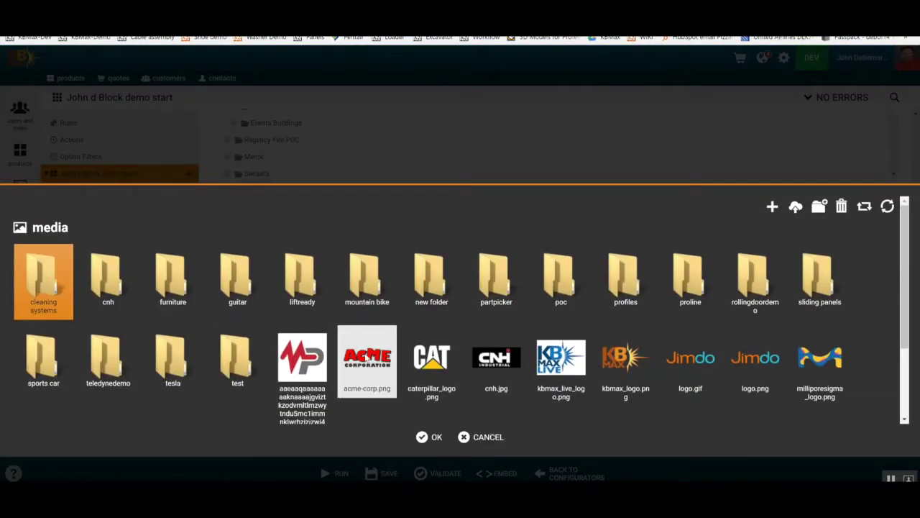
pyautogui.click(363, 359)
pyautogui.click(424, 437)
# - Set the configurator's Viewer Mode to Media
pyautogui.scroll(-2, 917, 321)
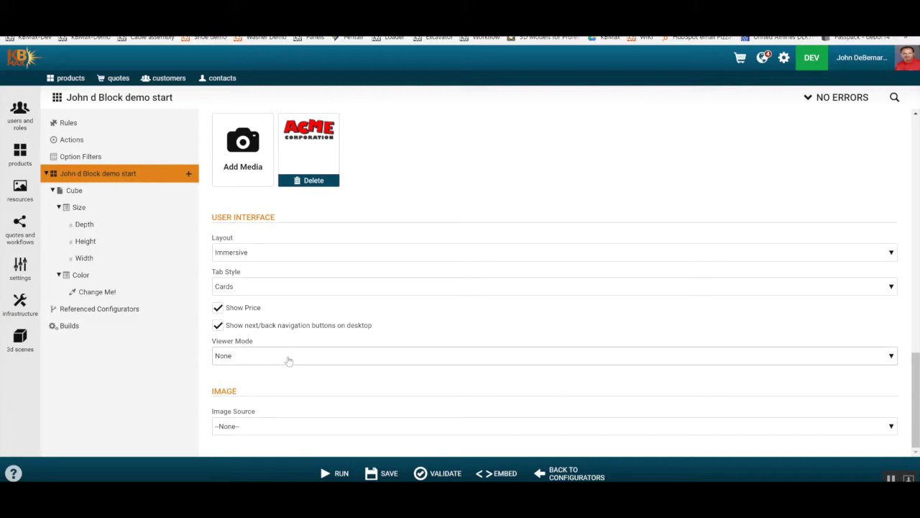
pyautogui.click(286, 358)
pyautogui.click(246, 393)
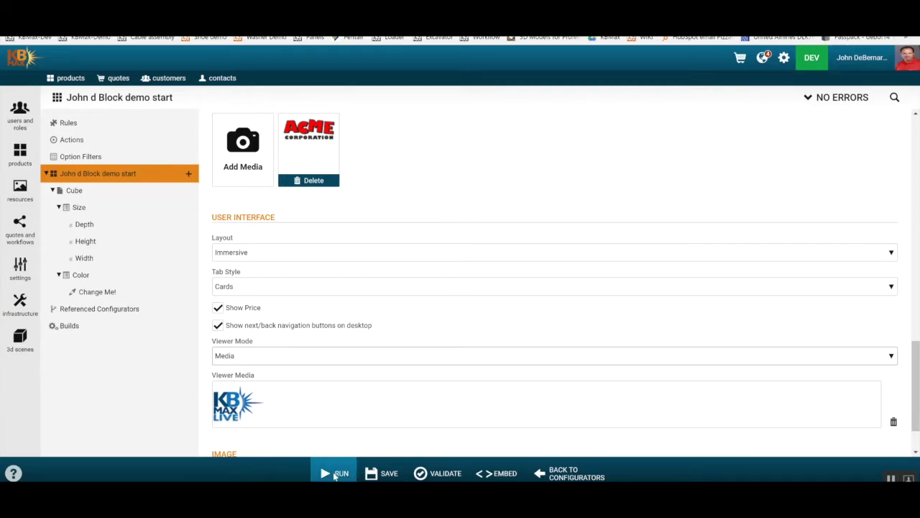
# - Test-run the configurator and pick colour #cc4e4e for Change Me!
pyautogui.click(337, 473)
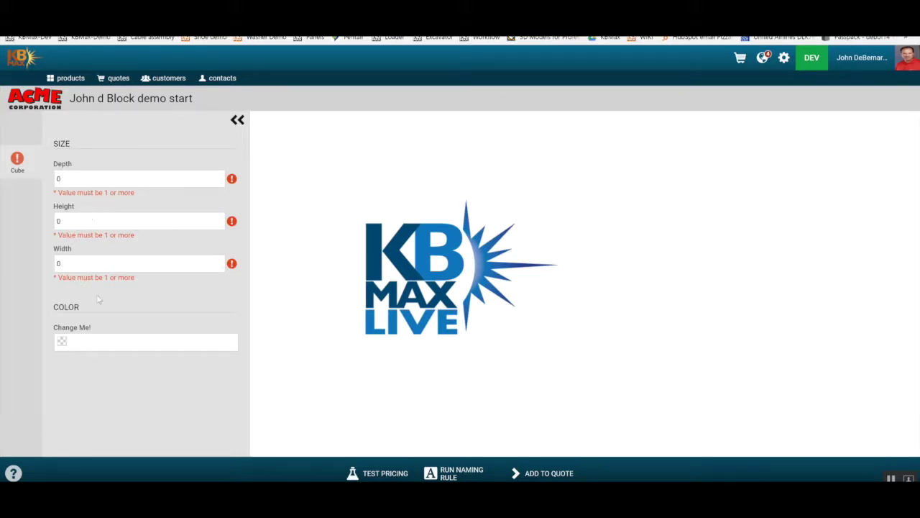
pyautogui.click(93, 343)
pyautogui.moveTo(101, 378)
pyautogui.mouseDown()
pyautogui.moveTo(88, 376)
pyautogui.moveTo(106, 368)
pyautogui.moveTo(89, 370)
pyautogui.mouseUp()
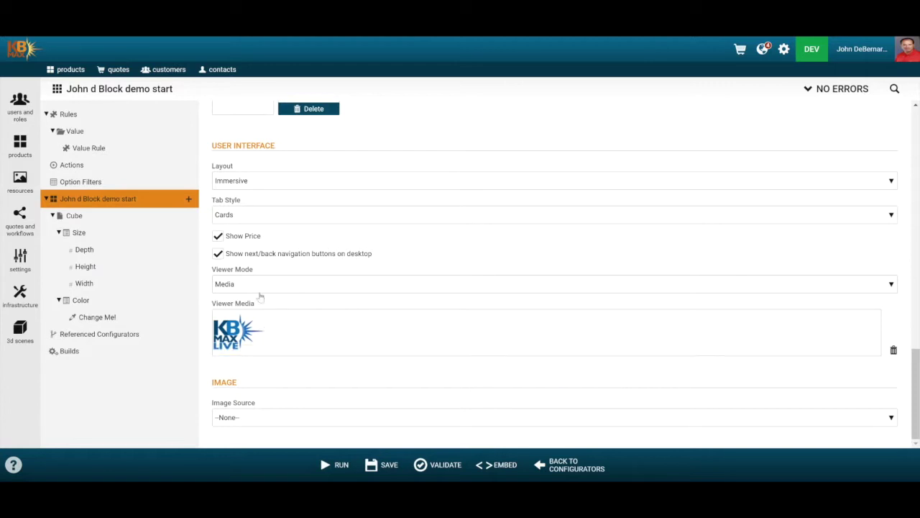
# - Set the viewer to 3D Scene John D Cube 3d, save, and open that scene for editing
pyautogui.click(282, 289)
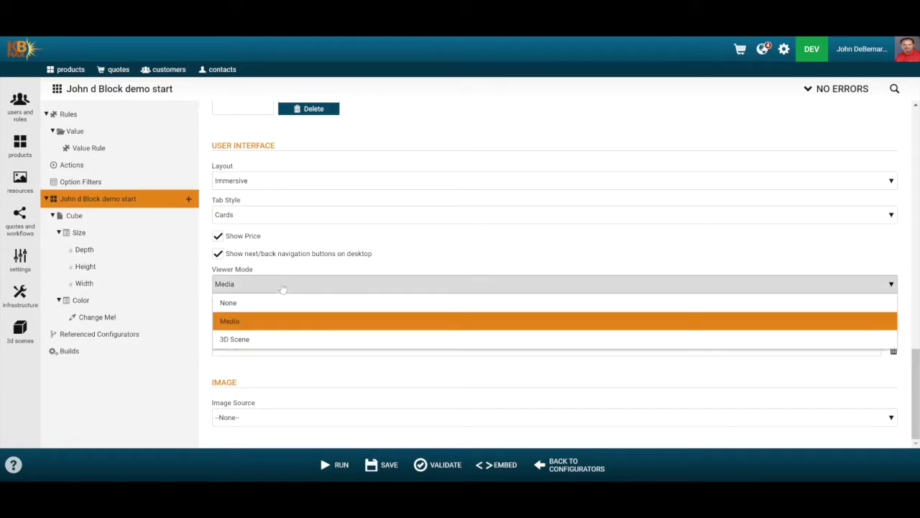
pyautogui.click(268, 347)
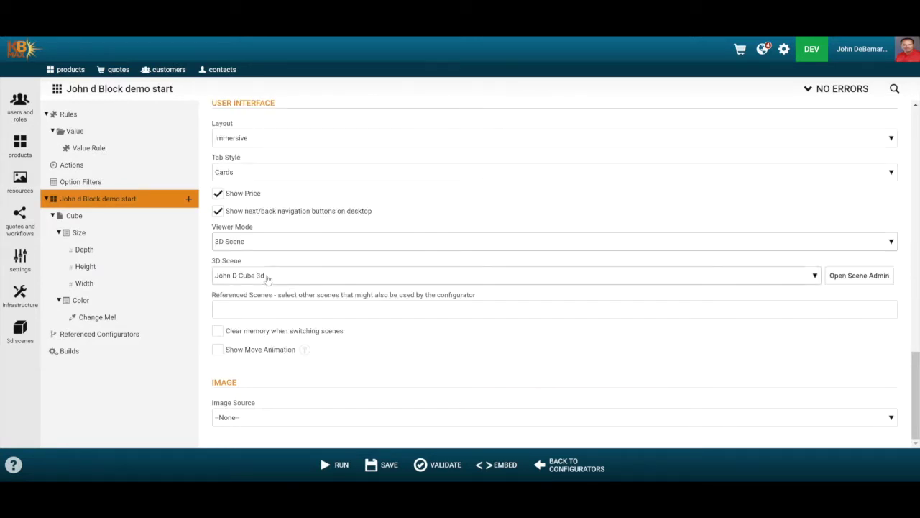
pyautogui.click(254, 278)
pyautogui.click(291, 278)
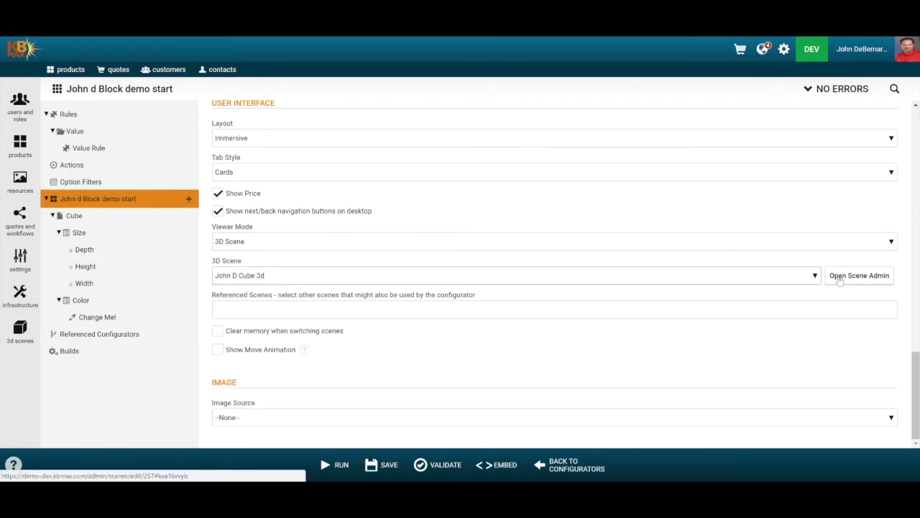
pyautogui.click(372, 467)
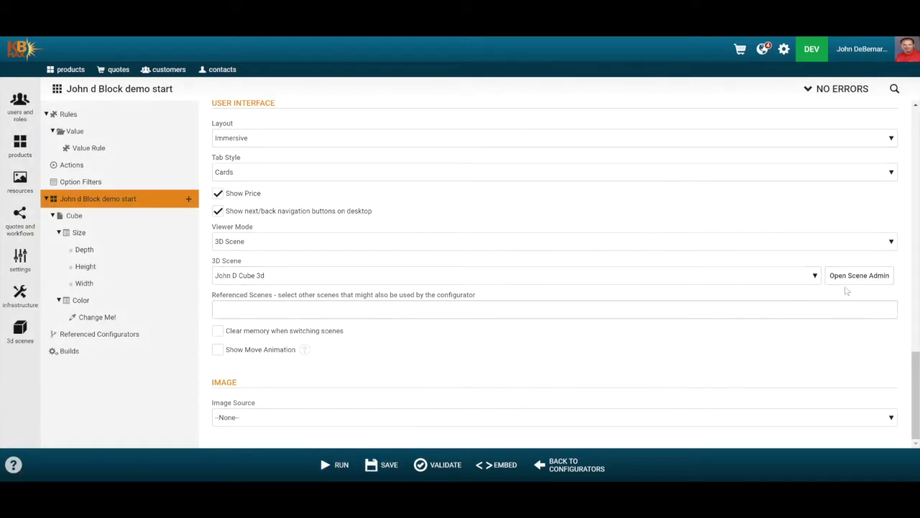
pyautogui.click(837, 276)
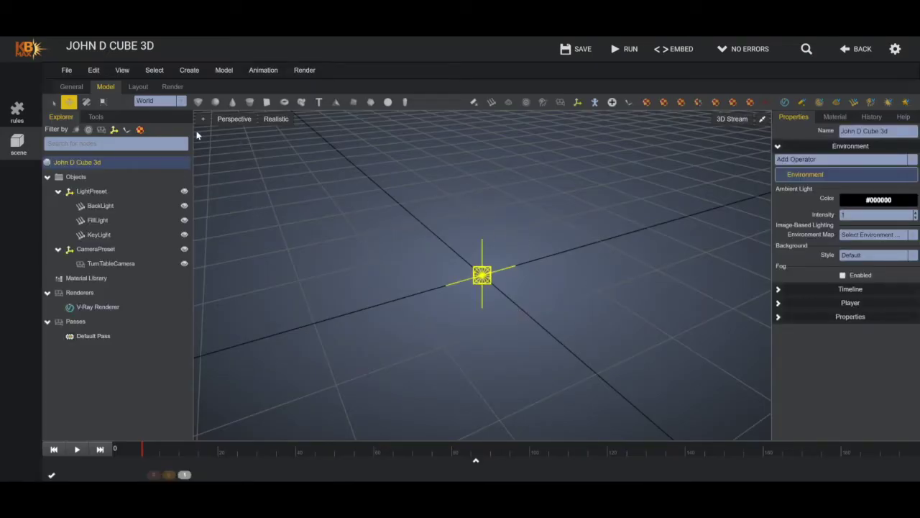
pyautogui.click(72, 76)
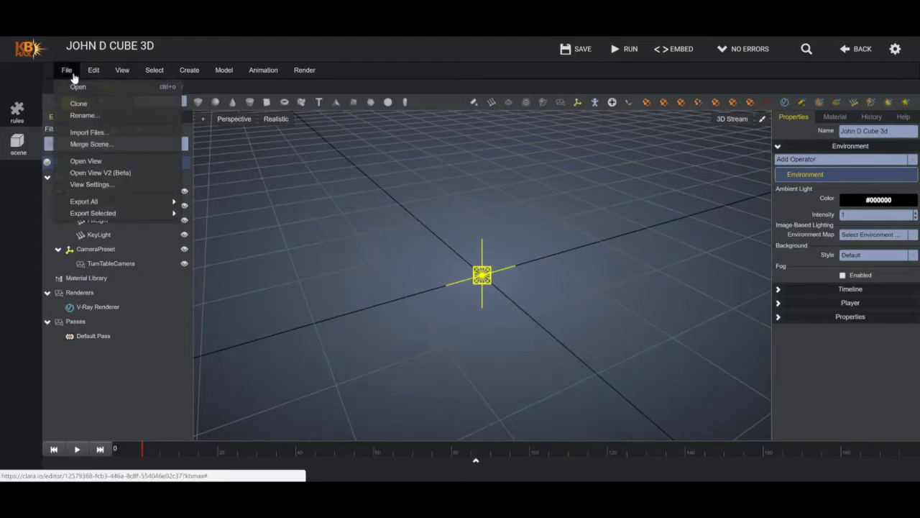
pyautogui.click(90, 132)
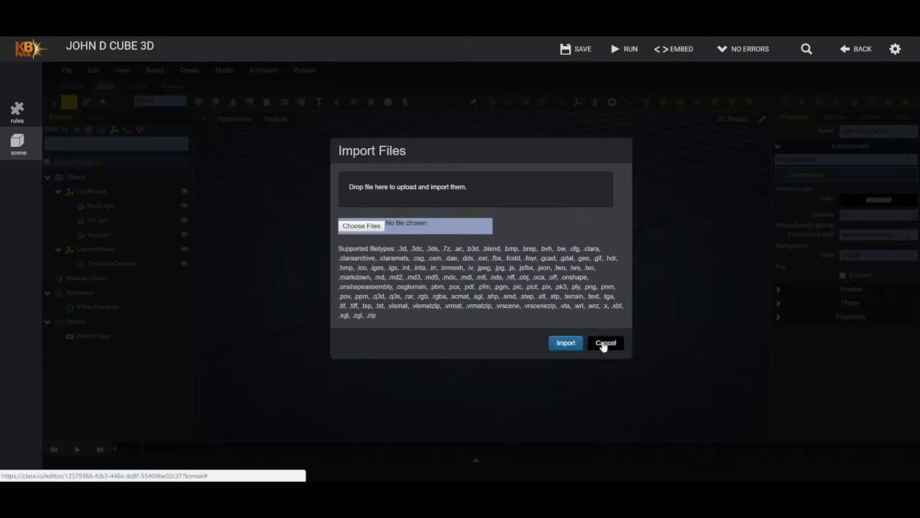
pyautogui.click(606, 343)
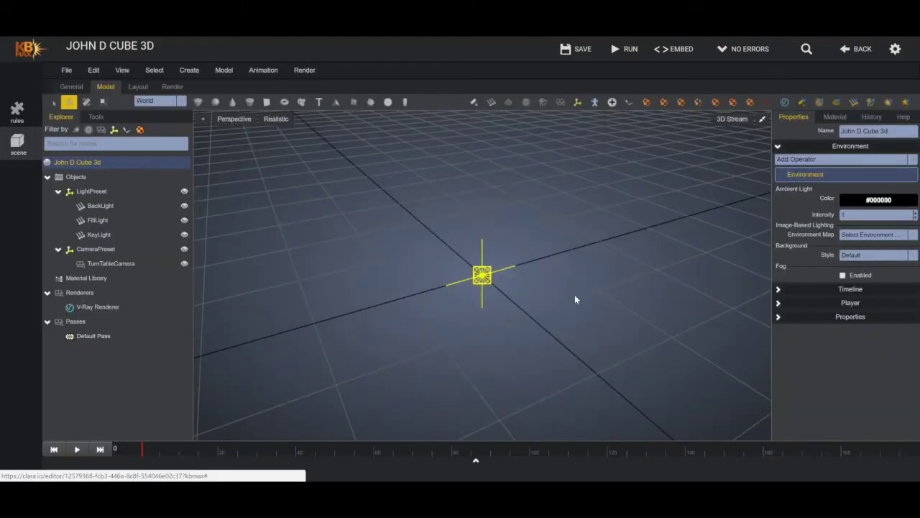
# - Add a 1×1×1 white Box primitive to the John D Cube 3d scene
pyautogui.click(198, 102)
pyautogui.click(358, 189)
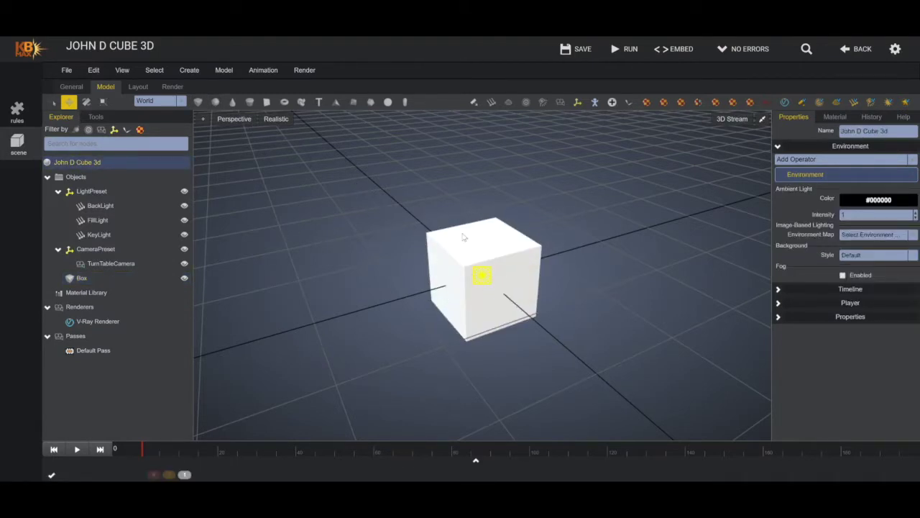
pyautogui.moveTo(461, 248); pyautogui.dragTo(532, 255)
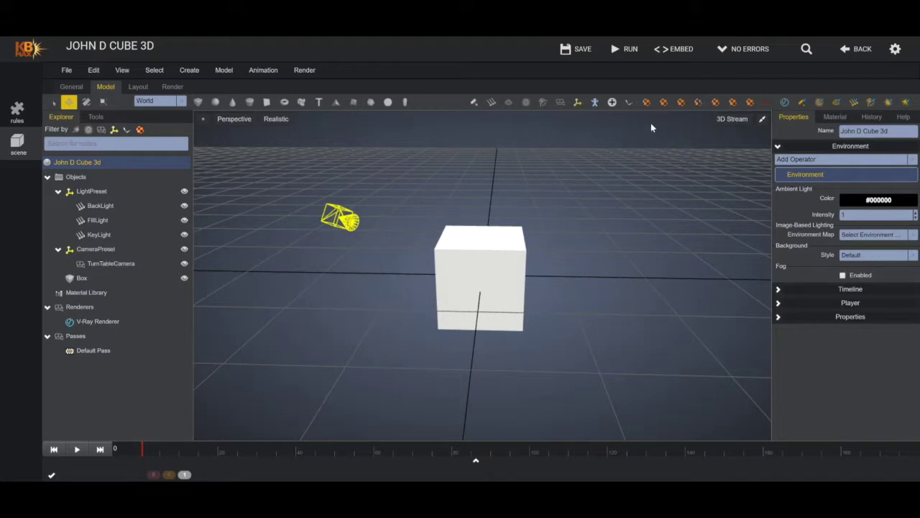
# - Apply a new Standard material to the box with purple diffuse colour #2c218d
pyautogui.click(663, 103)
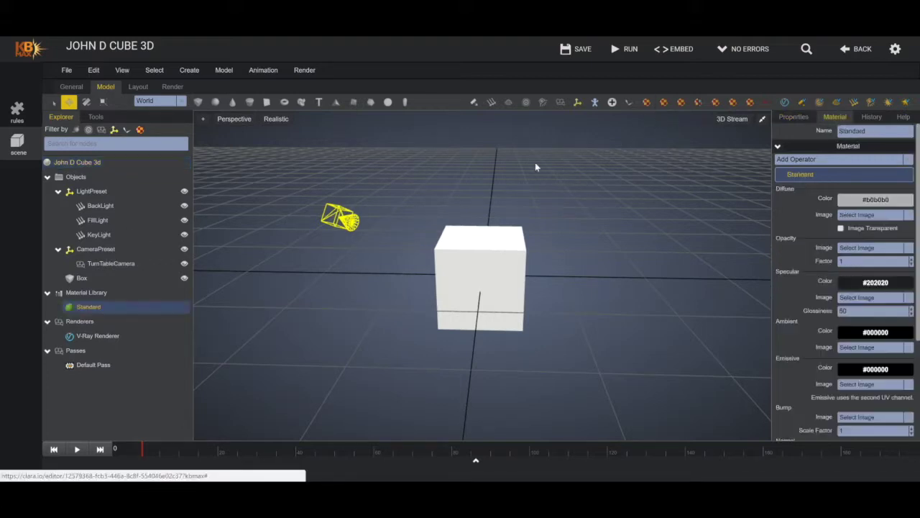
pyautogui.moveTo(92, 311); pyautogui.dragTo(492, 253)
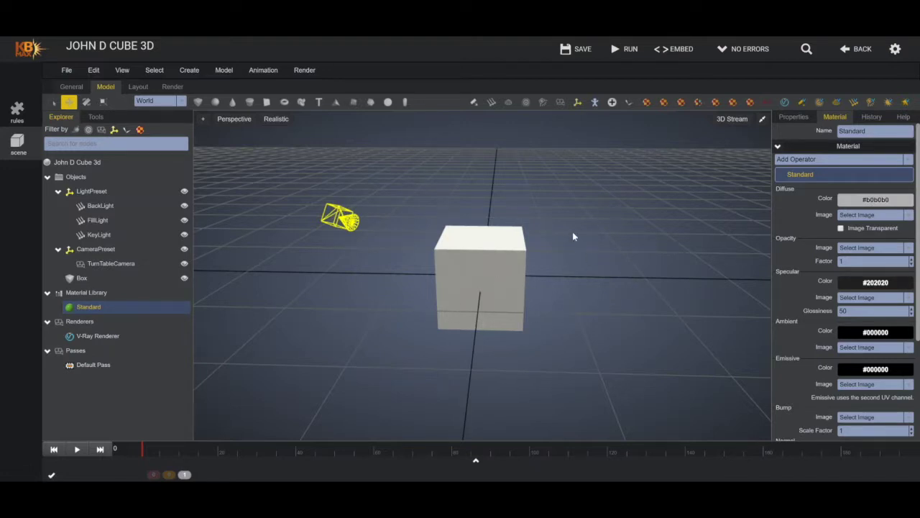
pyautogui.click(873, 200)
pyautogui.moveTo(857, 230); pyautogui.dragTo(883, 236)
pyautogui.click(899, 225)
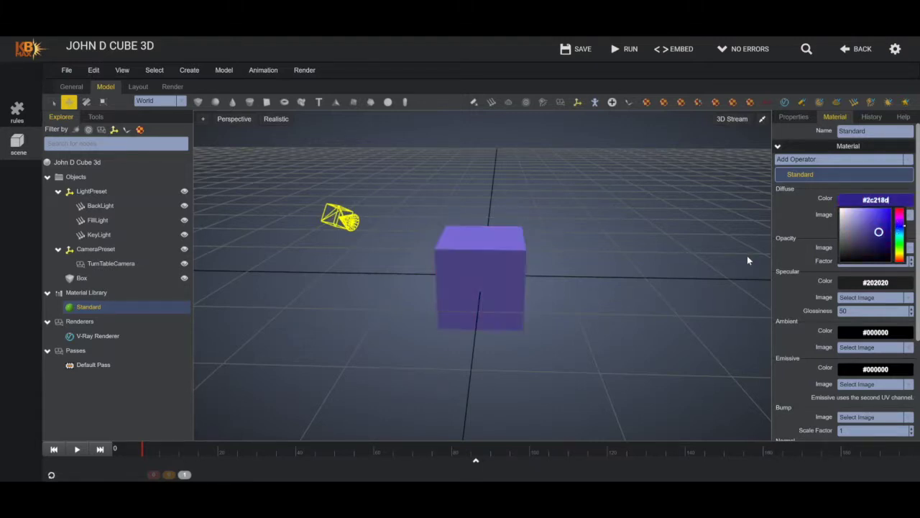
pyautogui.click(812, 179)
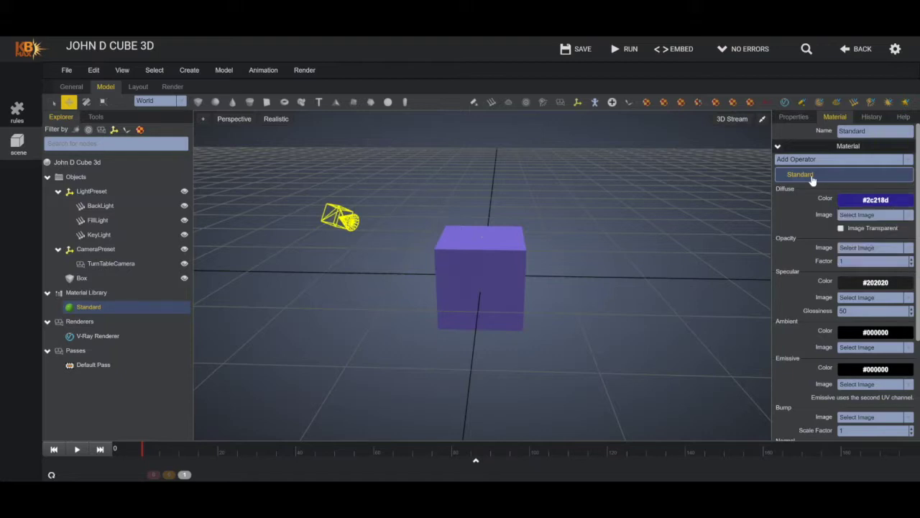
# - Rename the material operator, typing 'B', then deselect the material
pyautogui.doubleClick(810, 177)
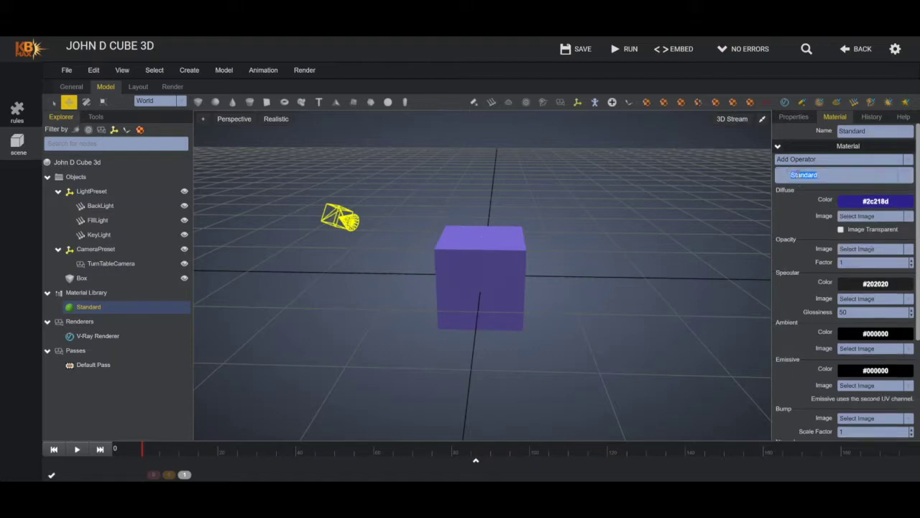
pyautogui.write('Block Color')
pyautogui.click(715, 209)
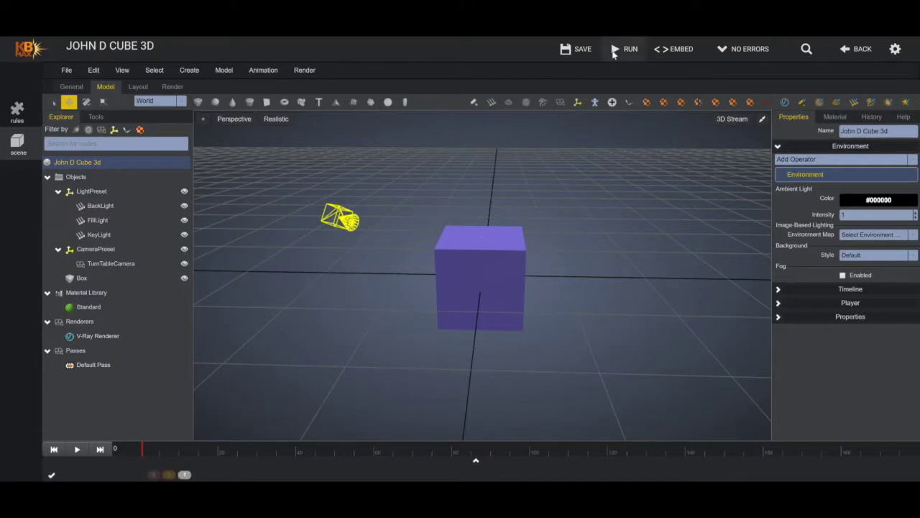
# - Run a test preview of the configurator showing the purple cube
pyautogui.click(623, 49)
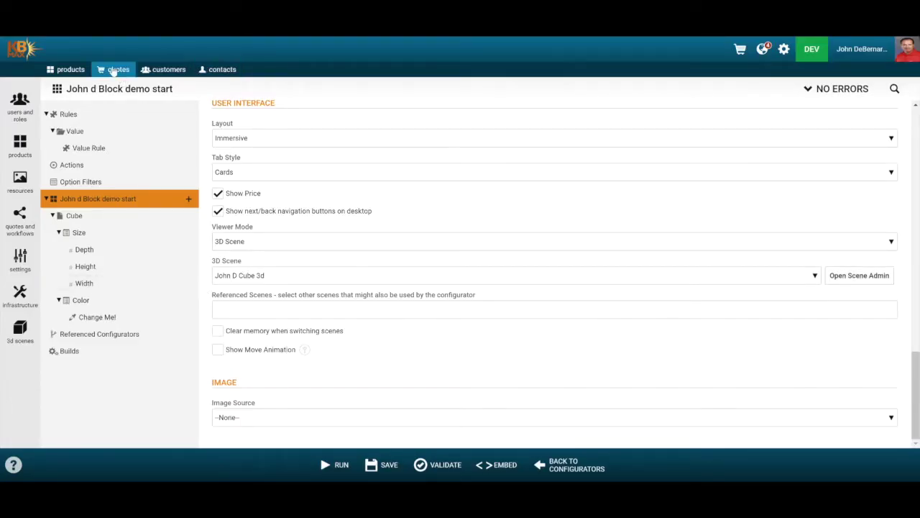
# - Add a new Value rule, Value Rule1, under Value rules and open its block editor
pyautogui.click(84, 115)
pyautogui.click(188, 114)
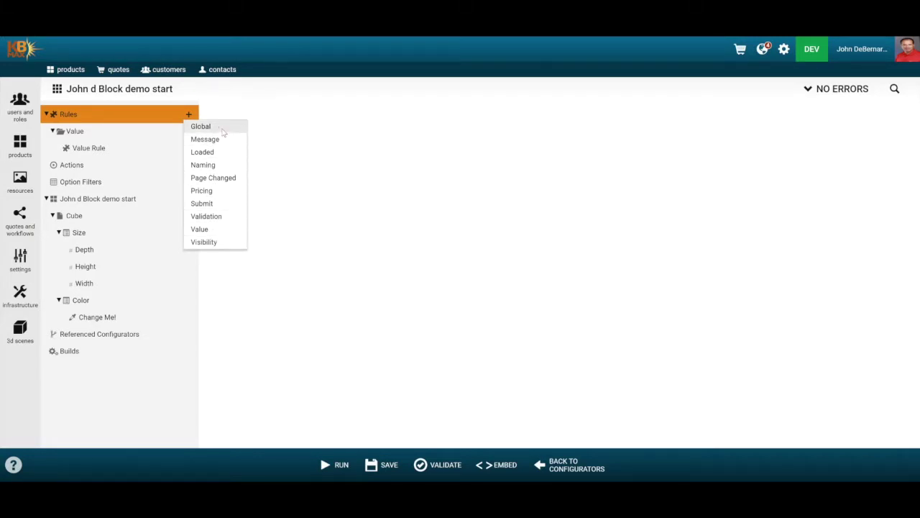
pyautogui.click(213, 230)
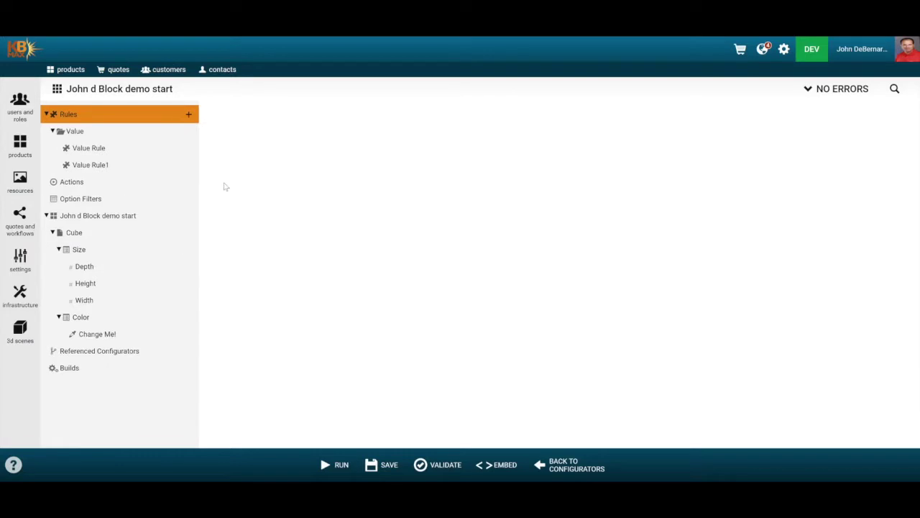
pyautogui.click(118, 134)
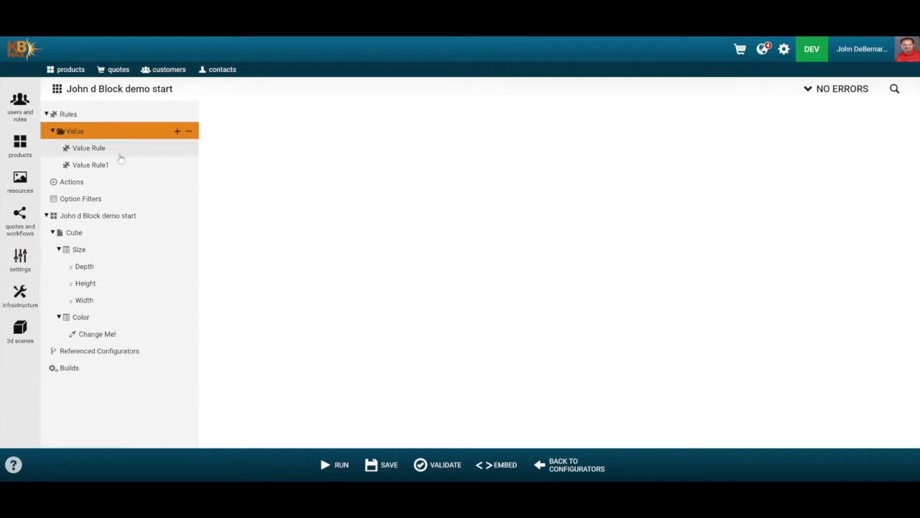
pyautogui.click(119, 150)
pyautogui.click(117, 164)
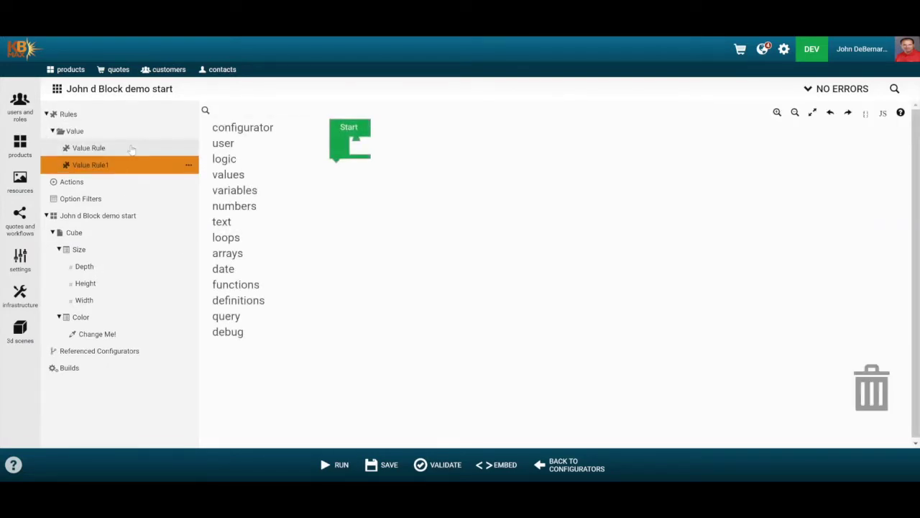
# - Place Get field value and Set field value blocks on the Value Rule canvas
pyautogui.click(132, 149)
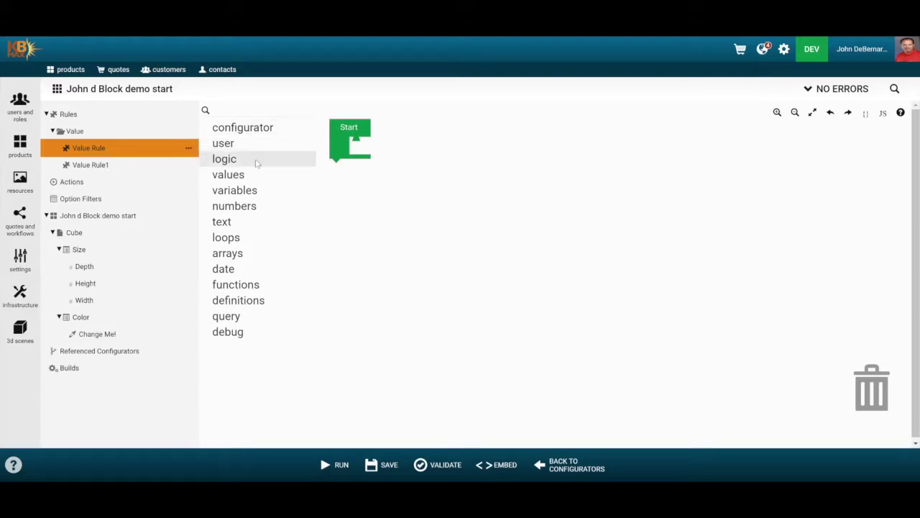
pyautogui.click(237, 128)
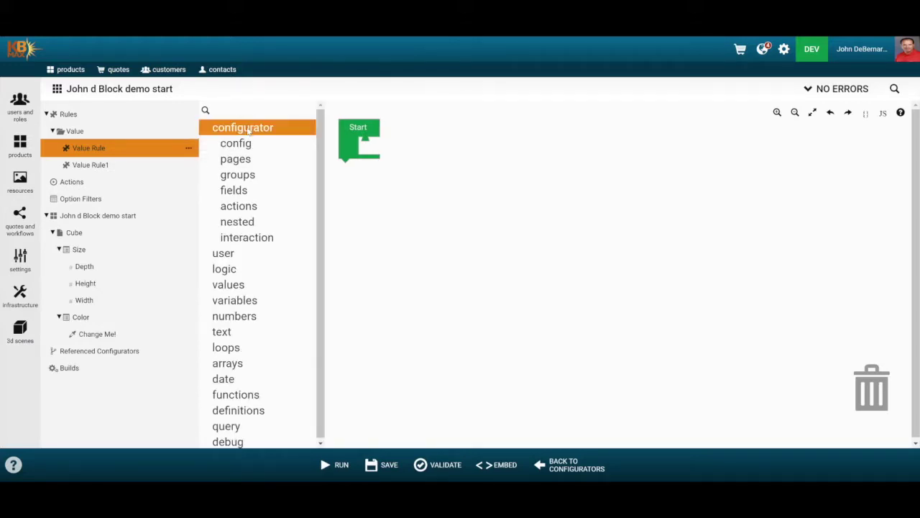
pyautogui.click(234, 190)
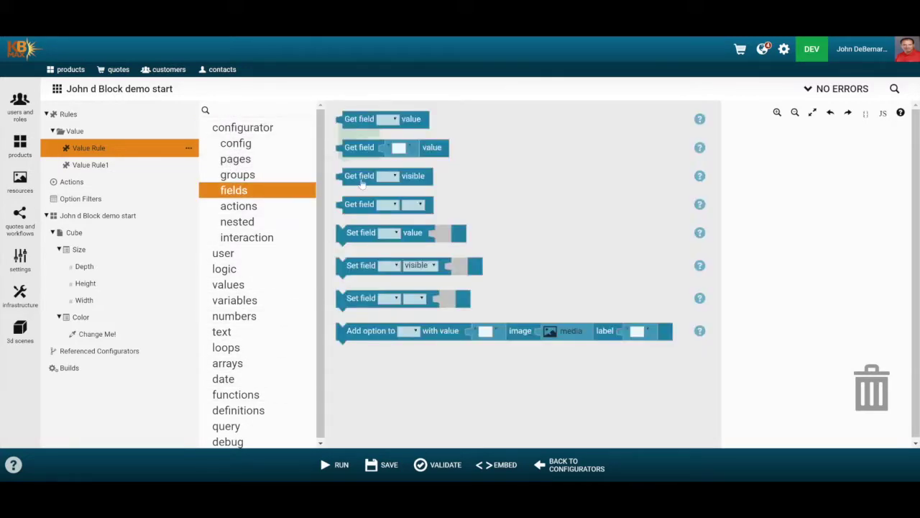
pyautogui.moveTo(356, 126); pyautogui.dragTo(465, 191)
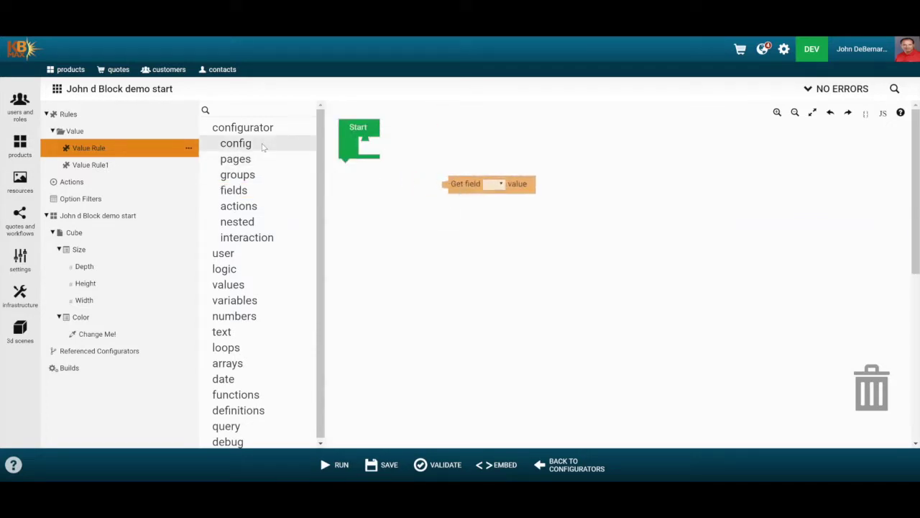
pyautogui.click(259, 189)
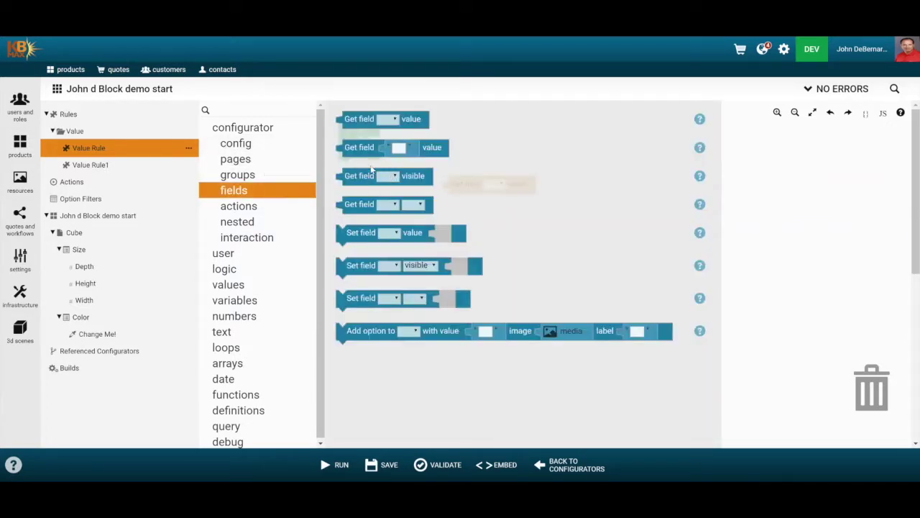
pyautogui.moveTo(364, 236); pyautogui.dragTo(509, 219)
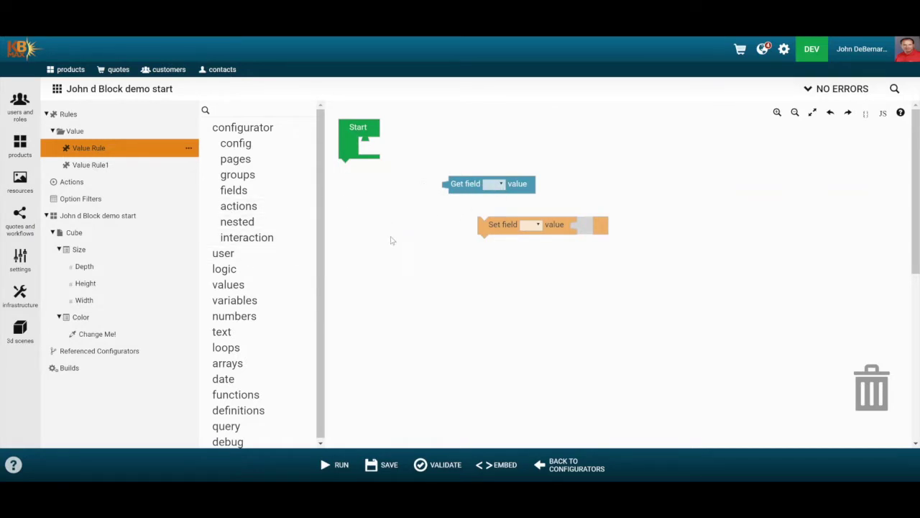
# - Add an If-equals block below Set field value and a 0 number block at top right
pyautogui.click(245, 272)
pyautogui.moveTo(343, 145); pyautogui.dragTo(485, 310)
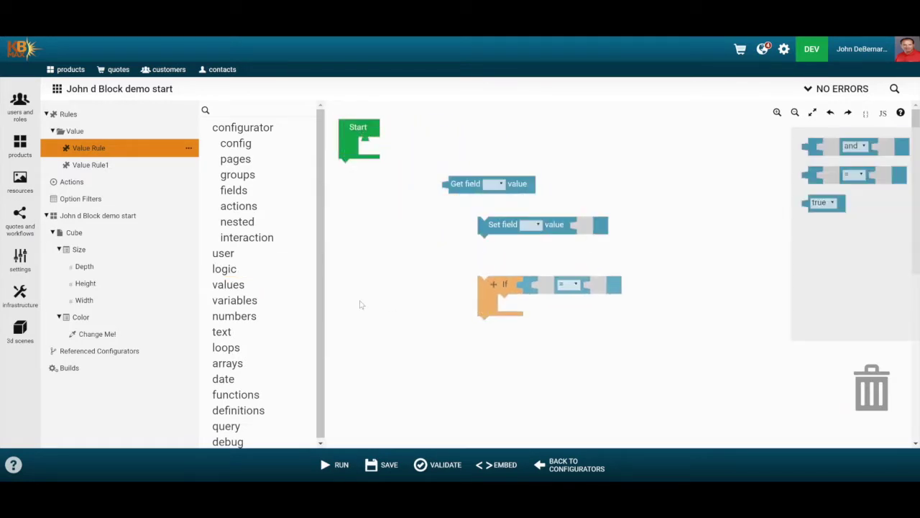
pyautogui.click(268, 286)
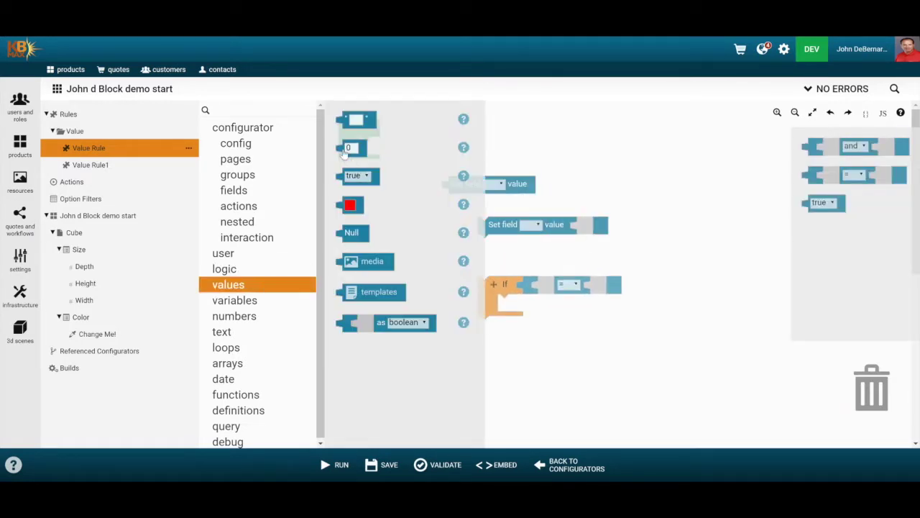
pyautogui.moveTo(343, 145); pyautogui.dragTo(619, 182)
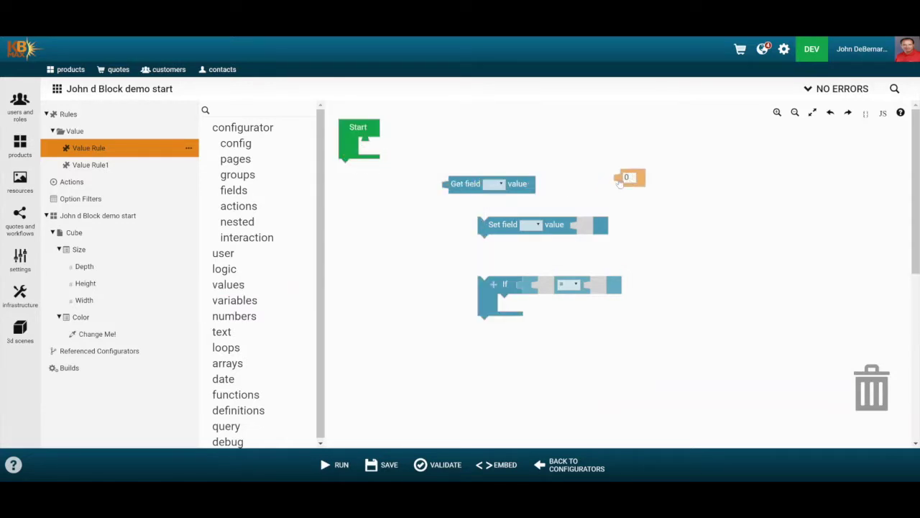